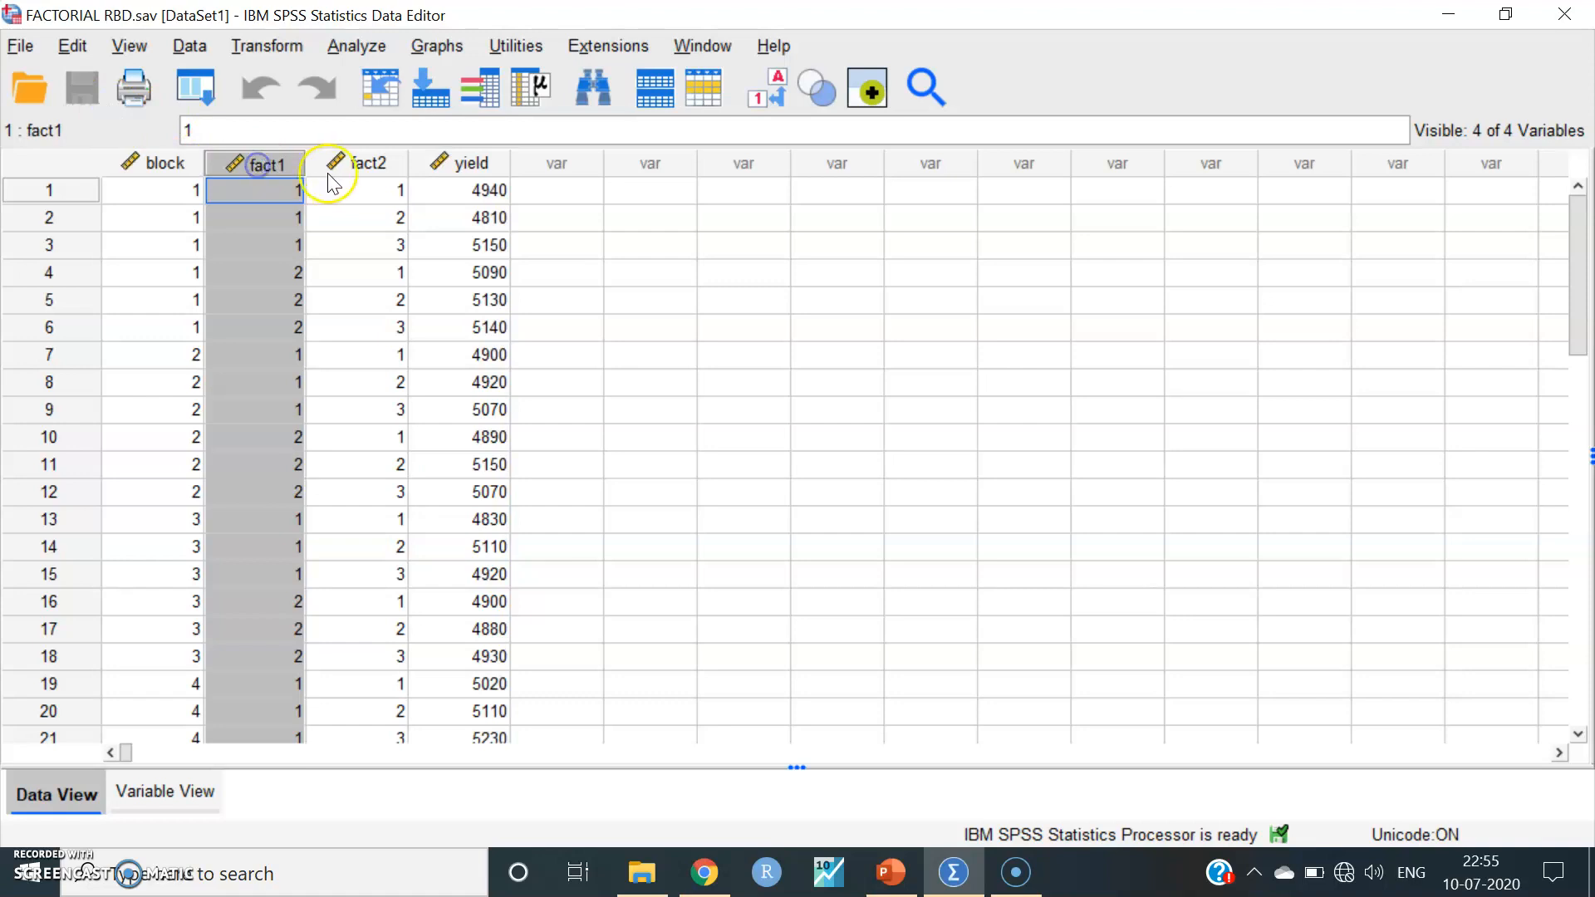
left_click(449, 172)
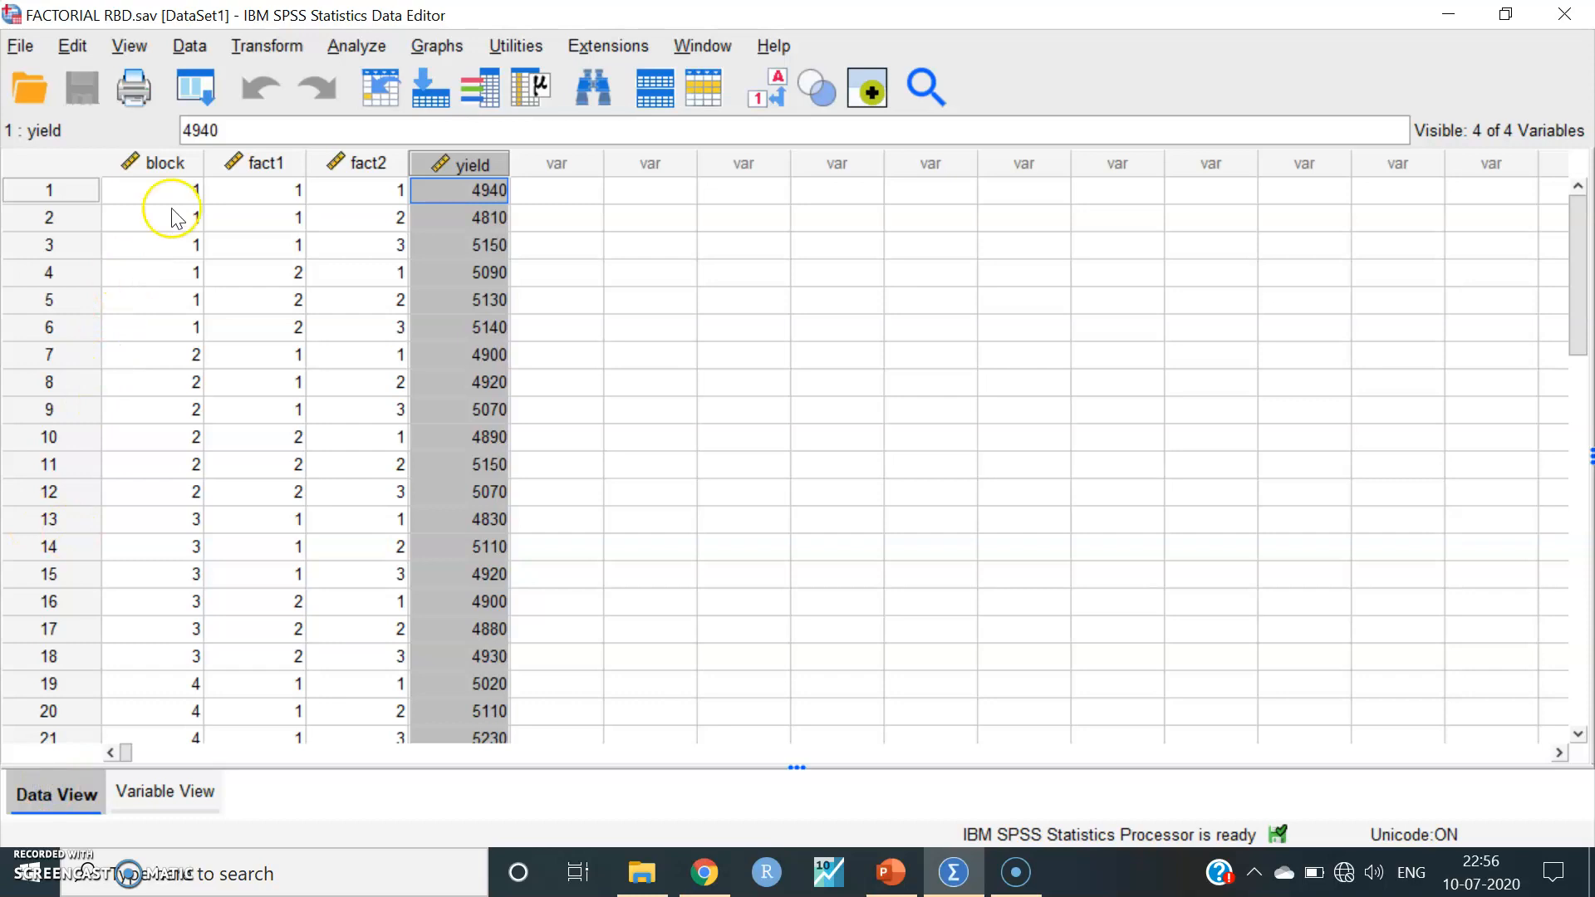
left_click_drag(172, 166, 233, 162)
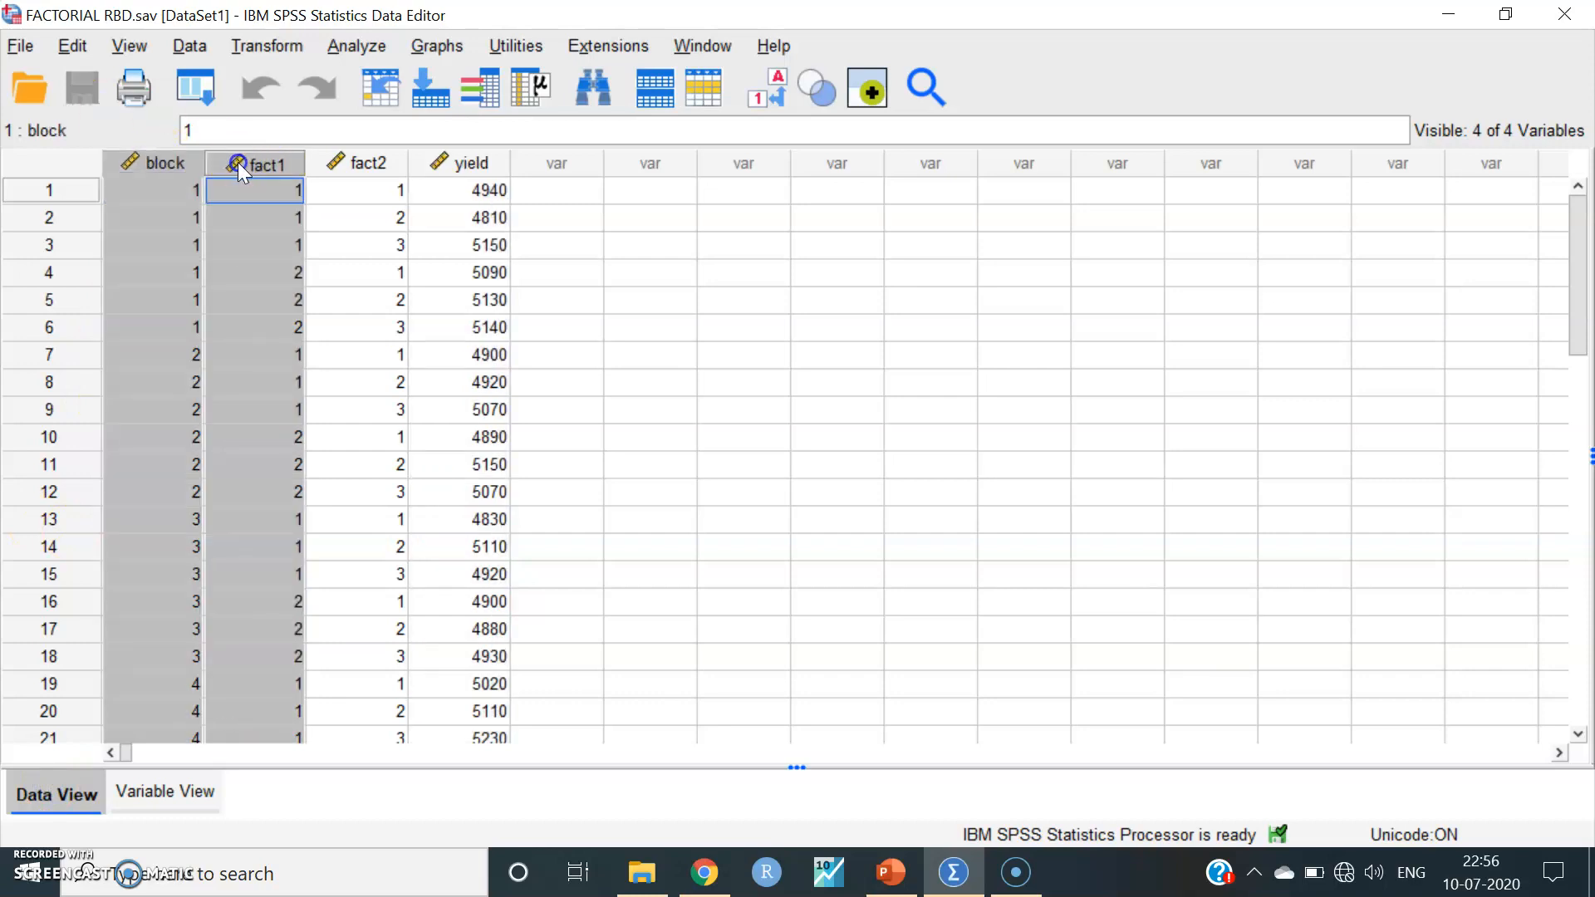
left_click(381, 163)
left_click(452, 164)
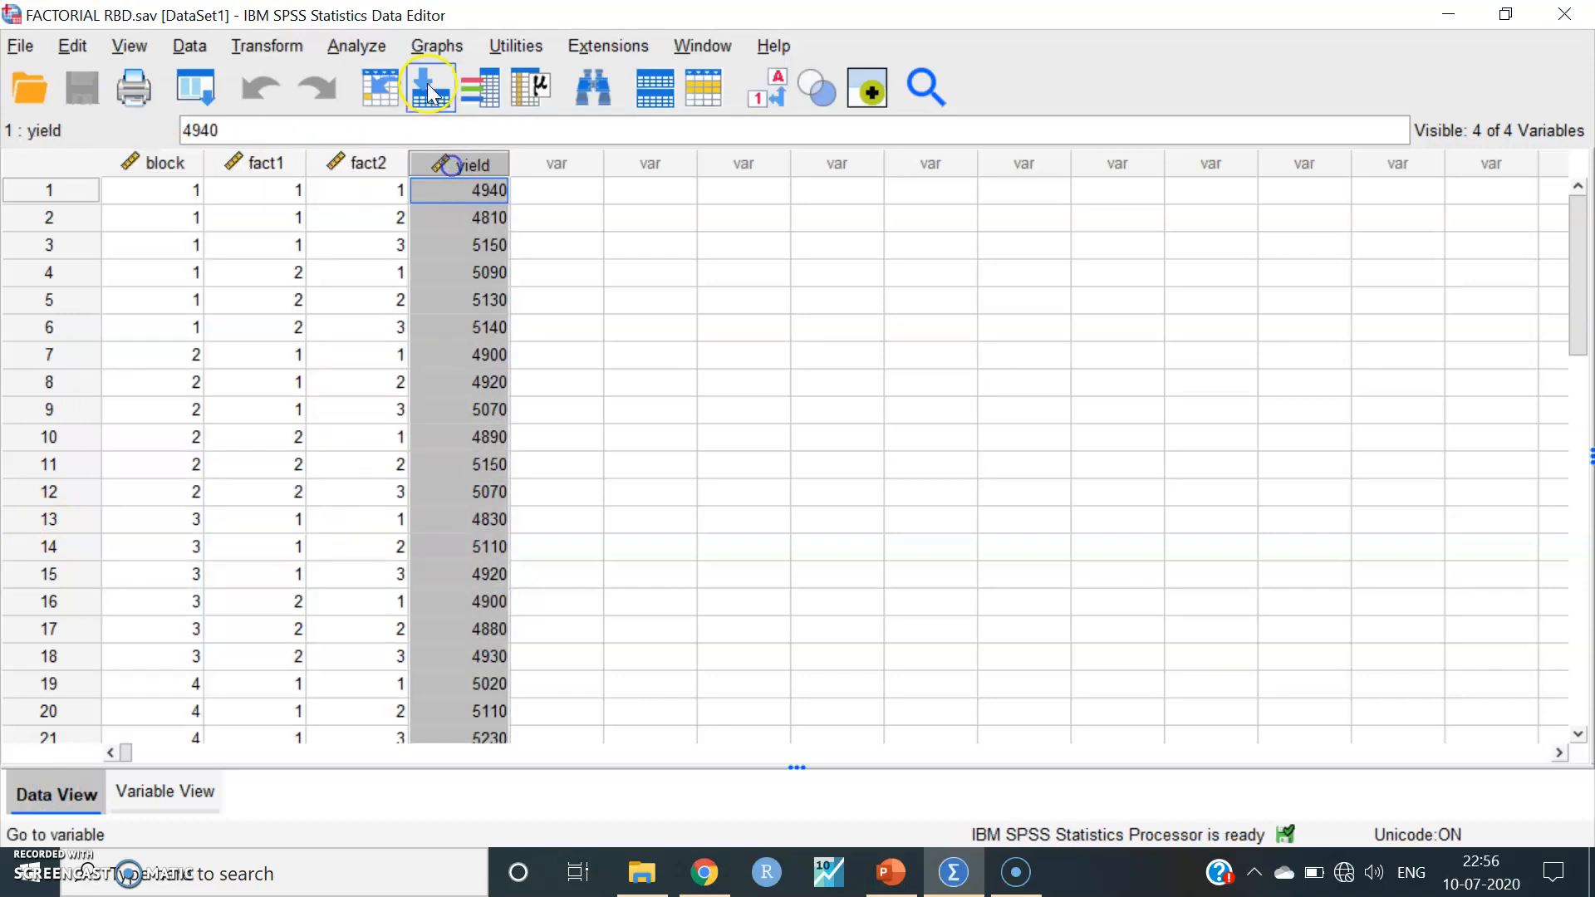
Start a univariate General Linear Model analysis and assign yield as the dependent variable.
left_click(350, 47)
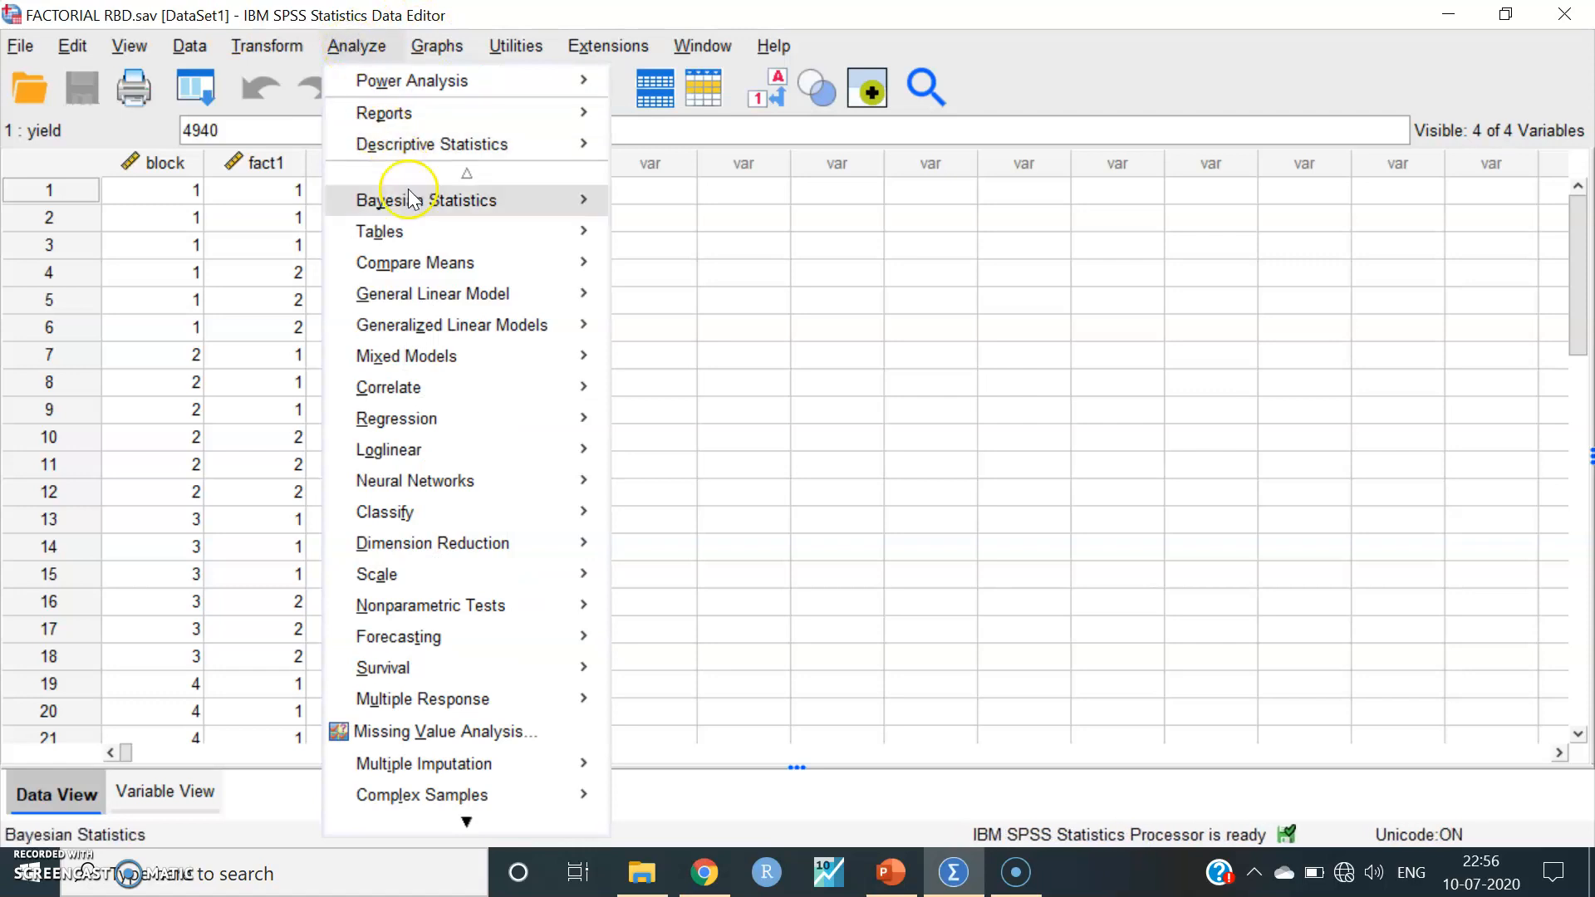
mouse_move(427, 285)
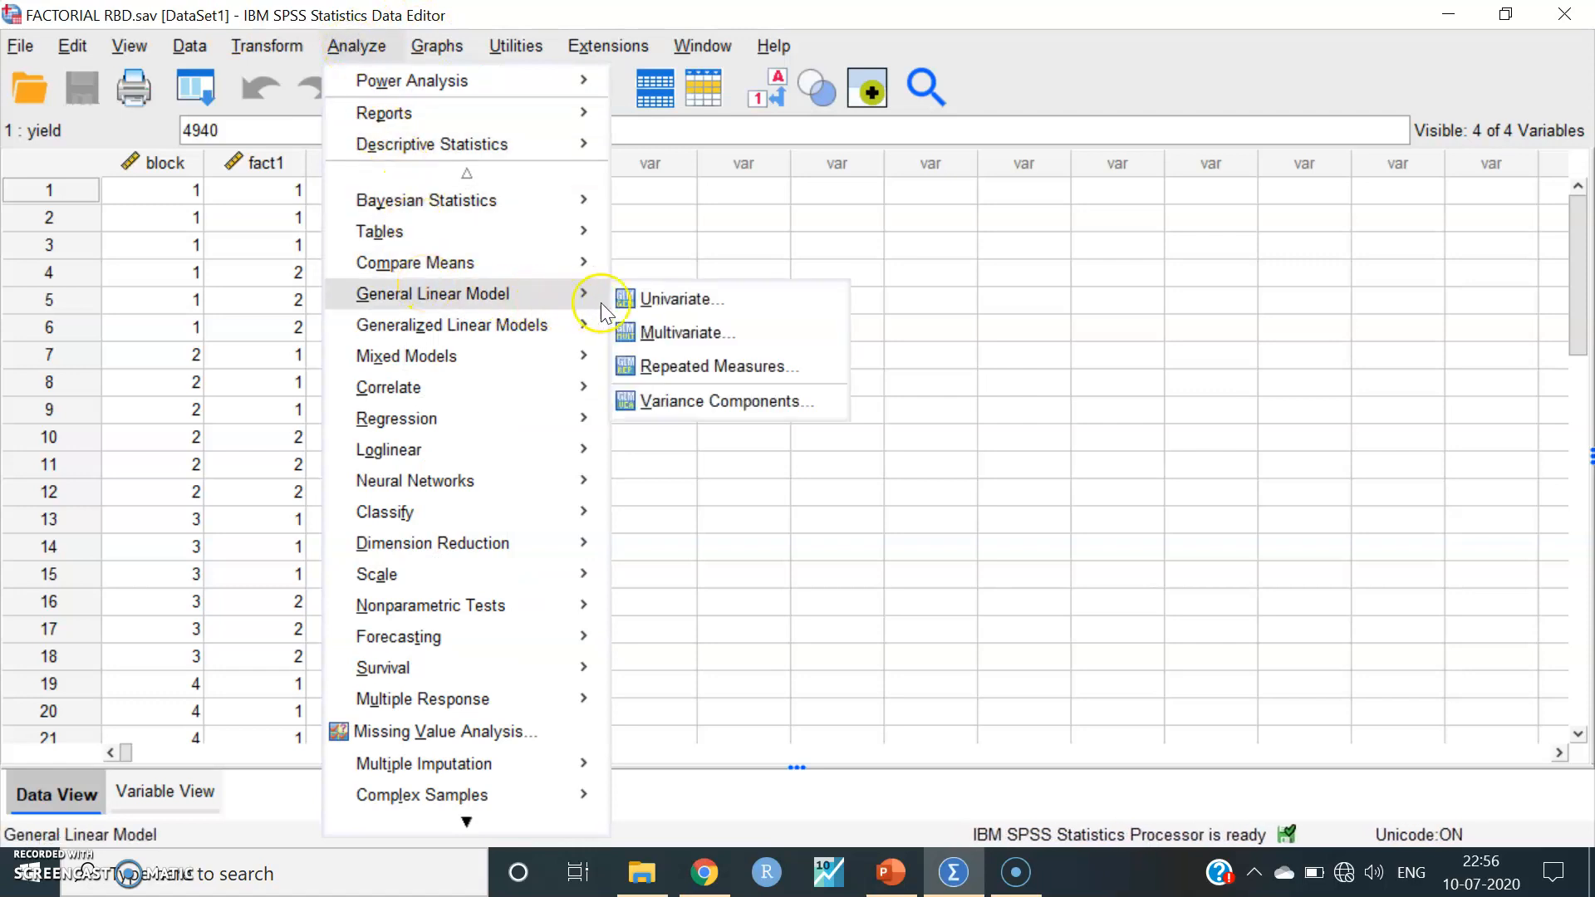
left_click(673, 309)
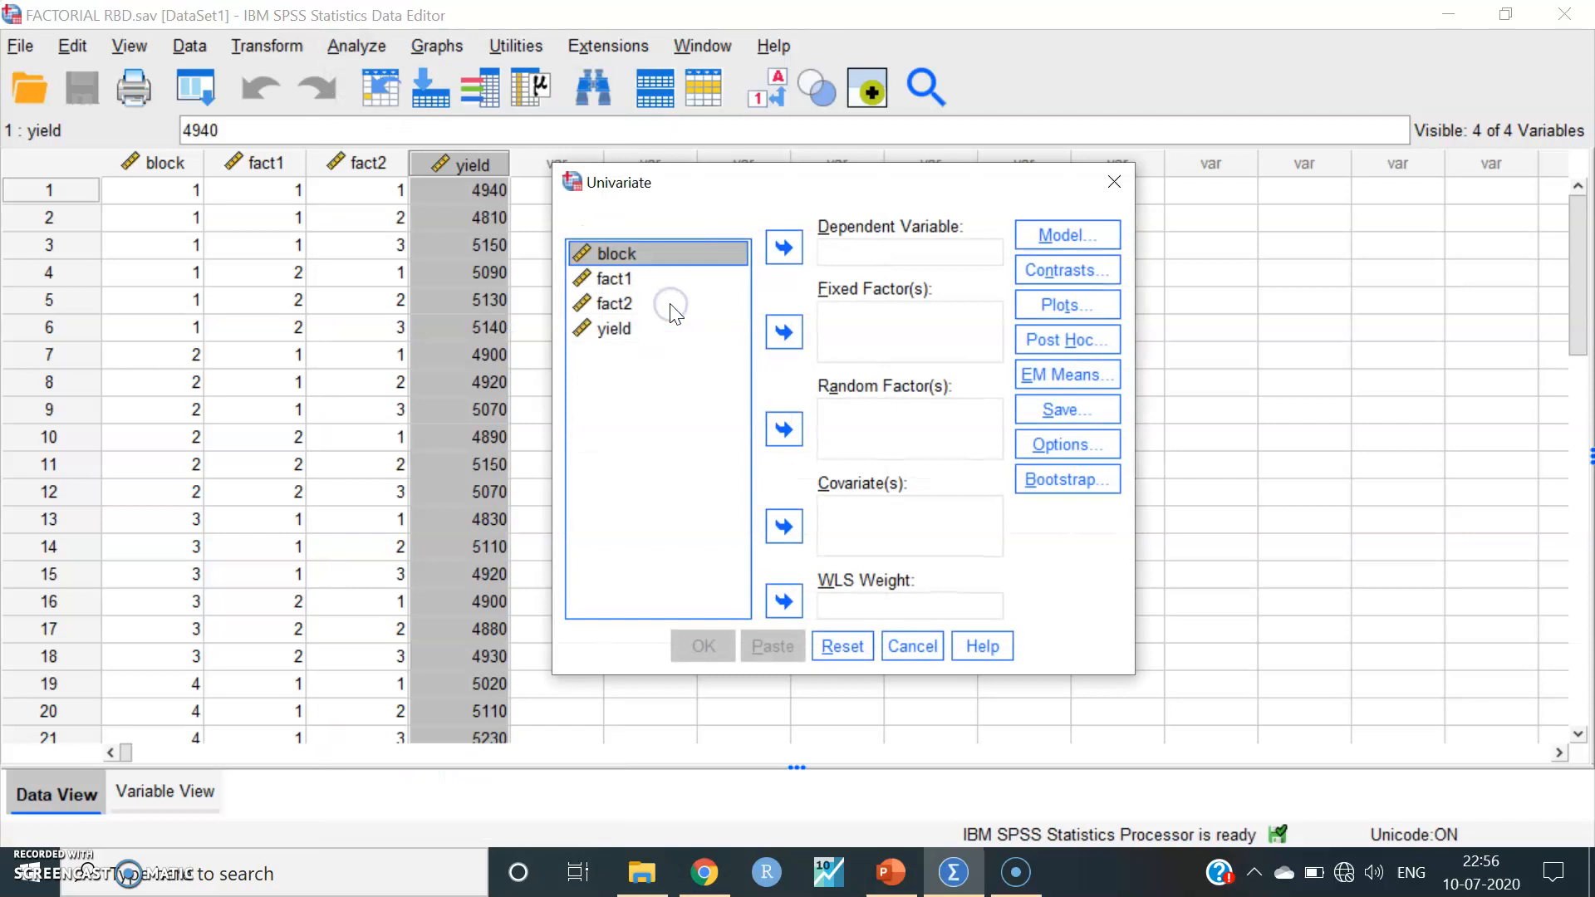
left_click(611, 340)
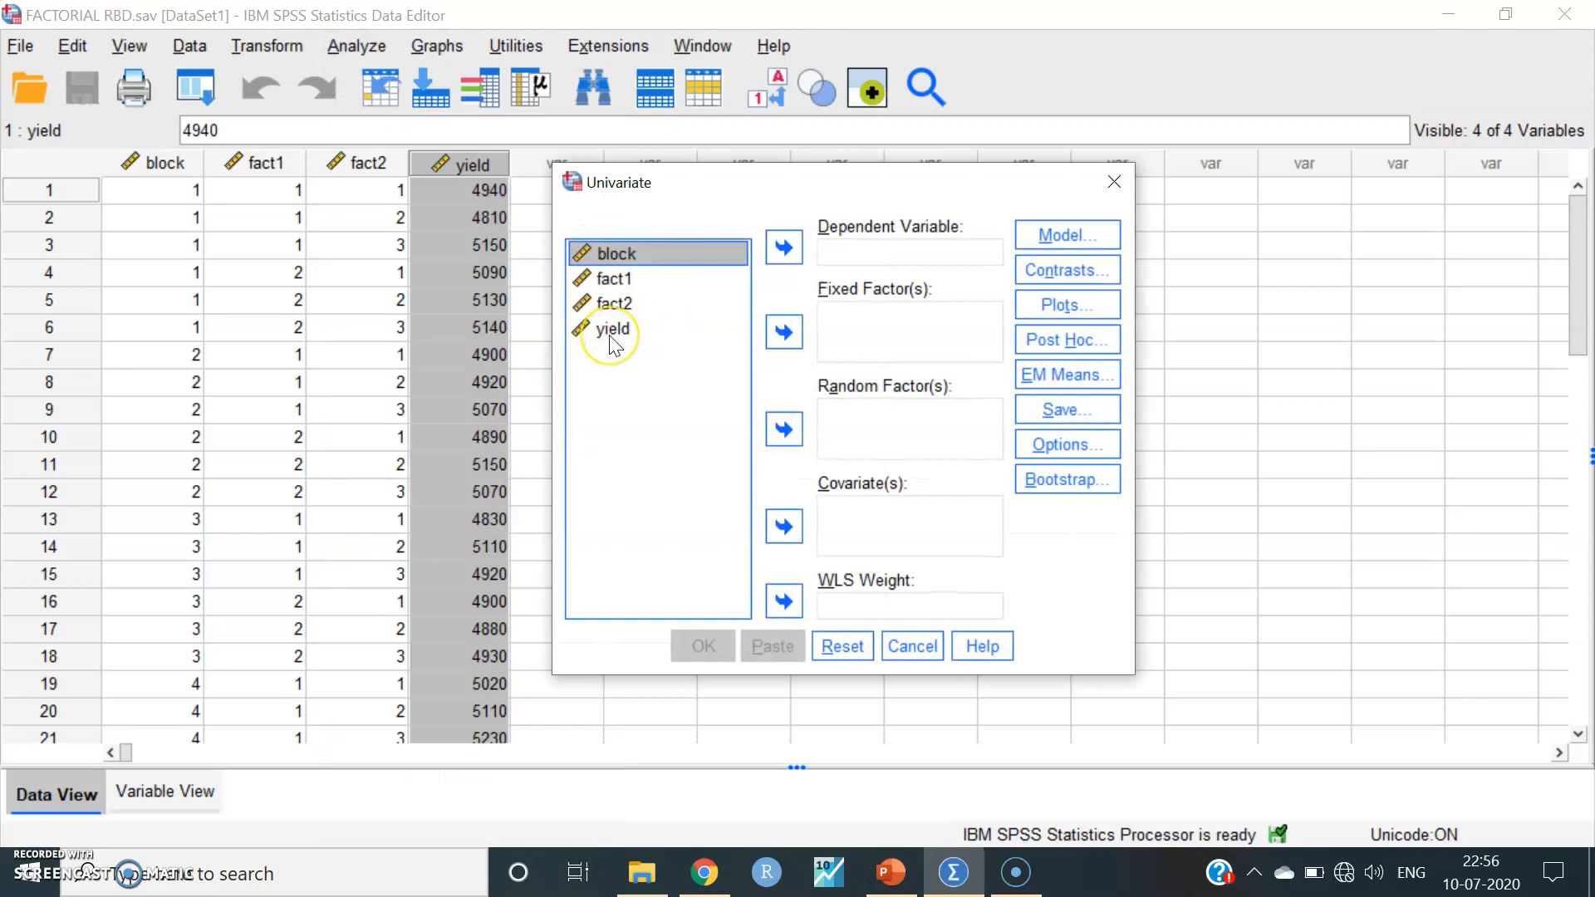
left_click(612, 341)
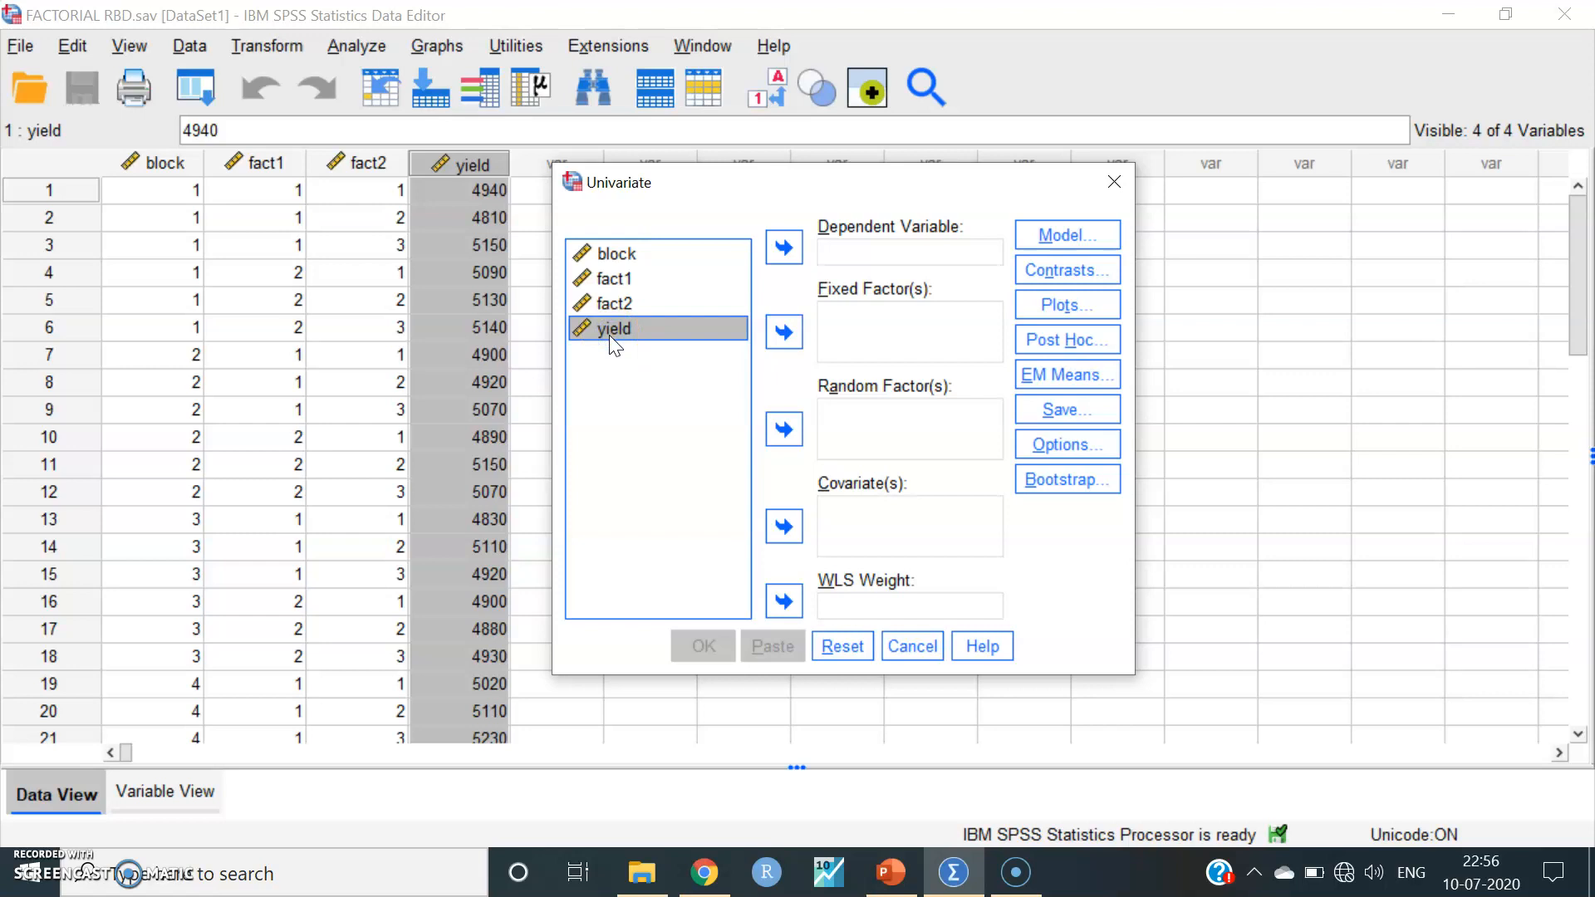
left_click(785, 247)
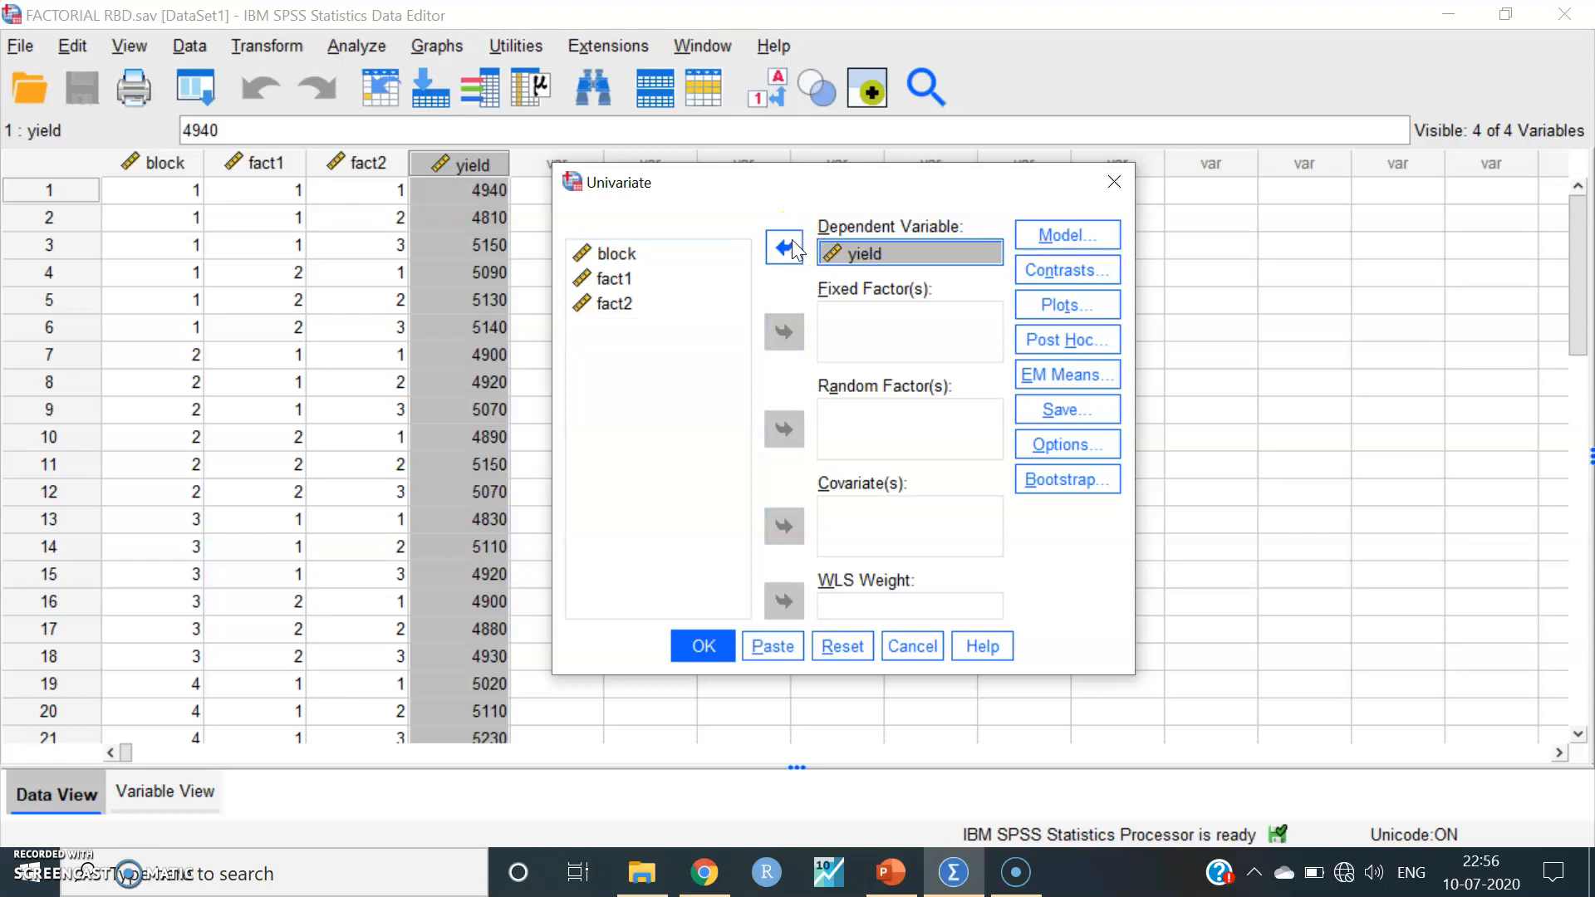
Assign block, fact1 and fact2 together as fixed factors of the univariate analysis.
left_click(619, 255)
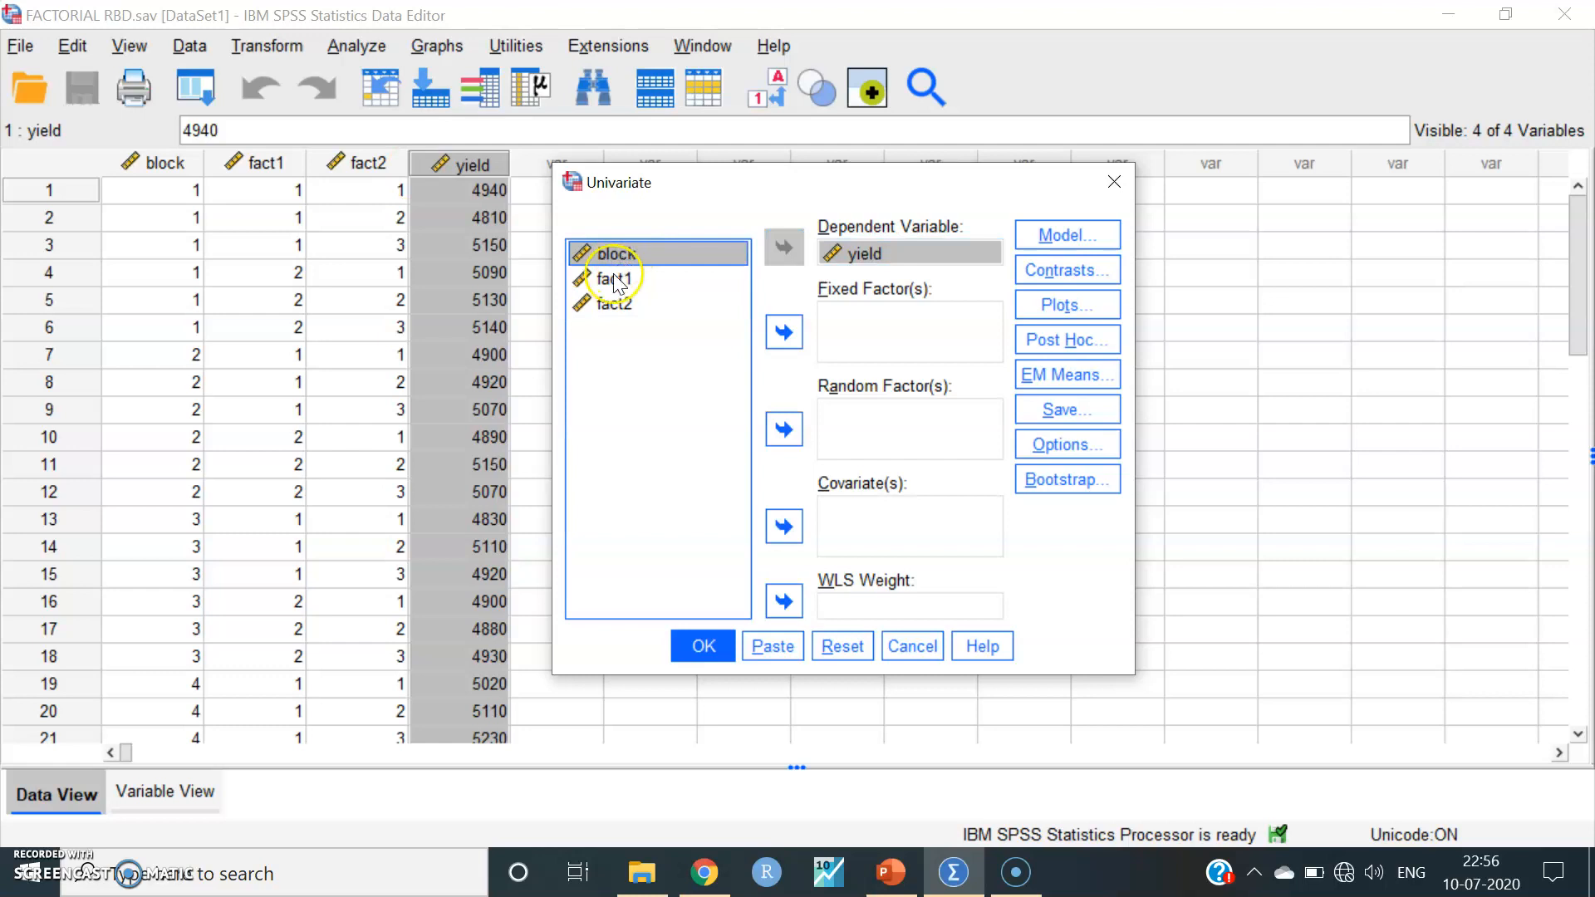
left_click(615, 280, "ctrl")
left_click(615, 304, "ctrl")
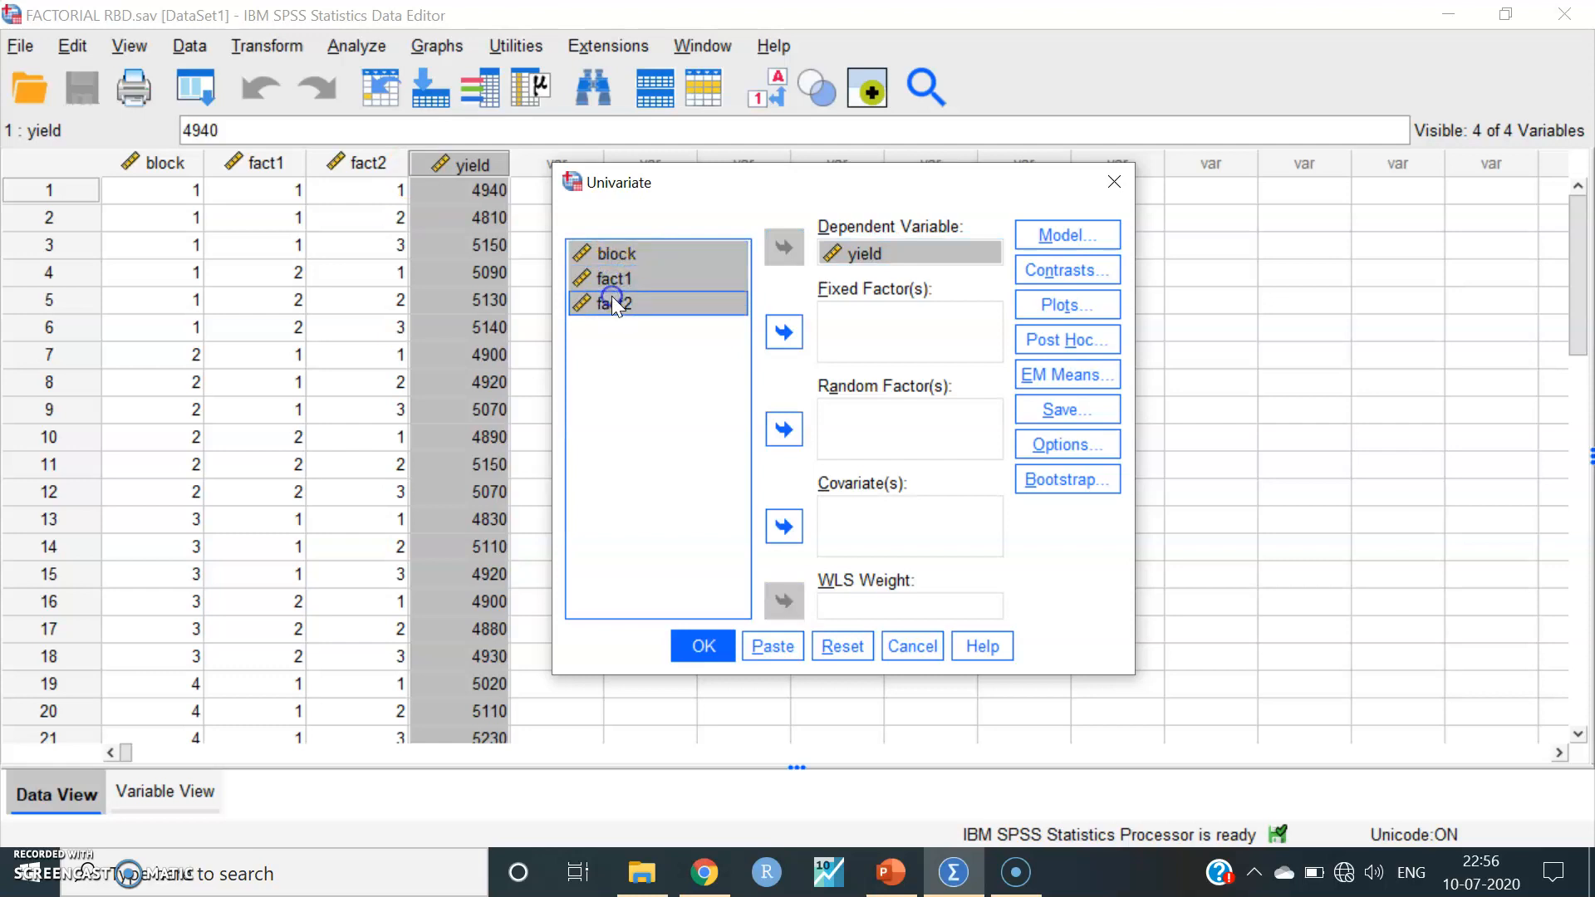
left_click(786, 334)
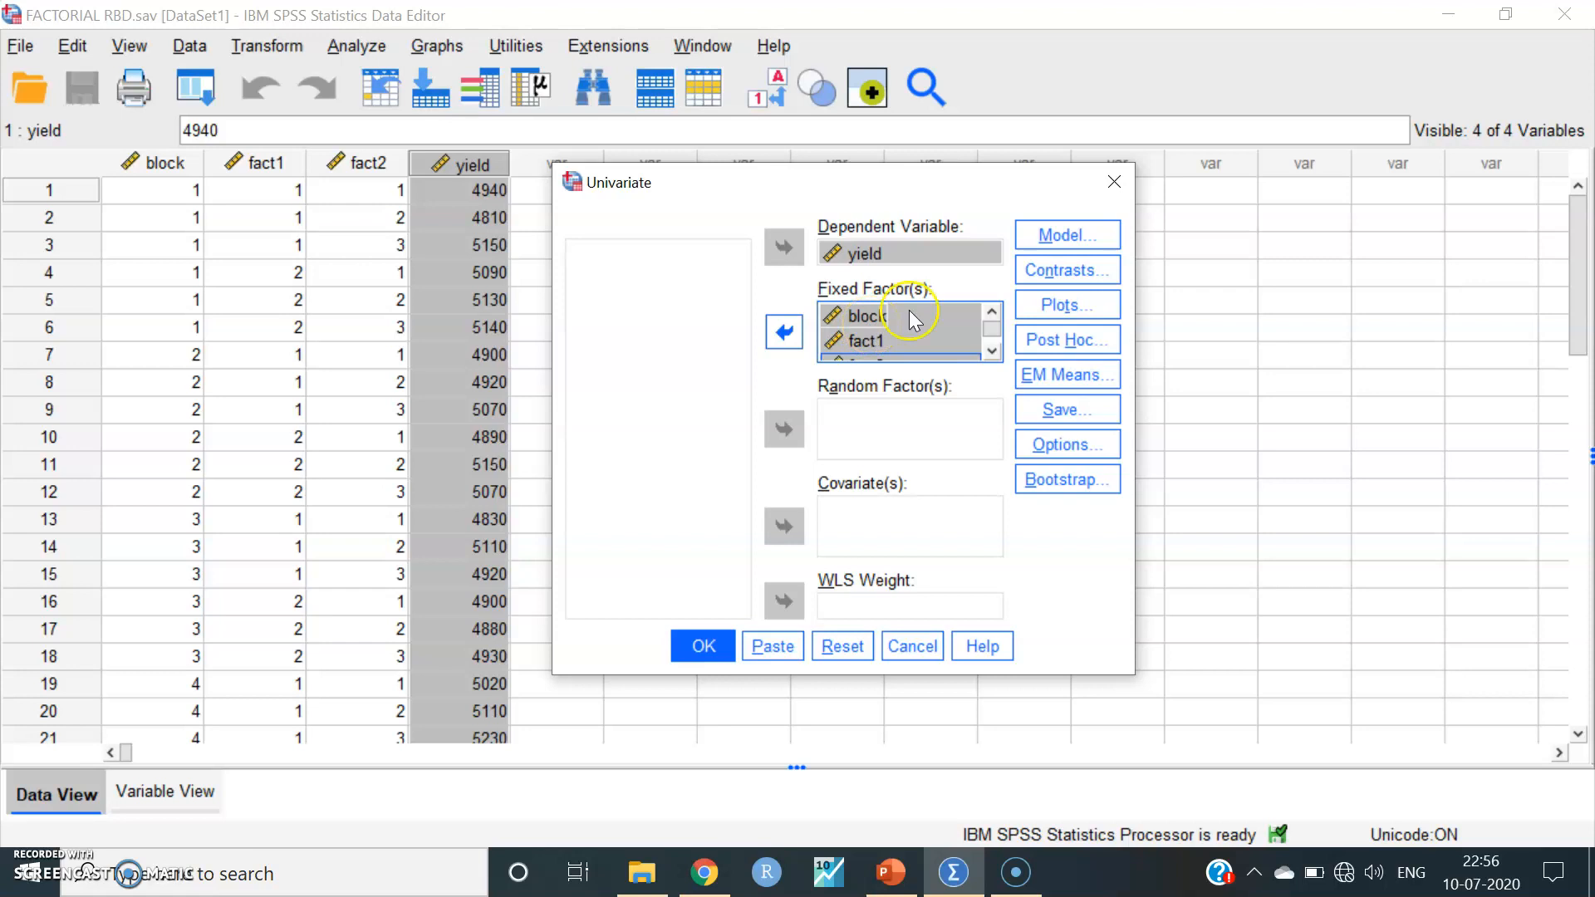
Switch the univariate model specification from full factorial to Build terms and add block as a model term.
left_click(1087, 241)
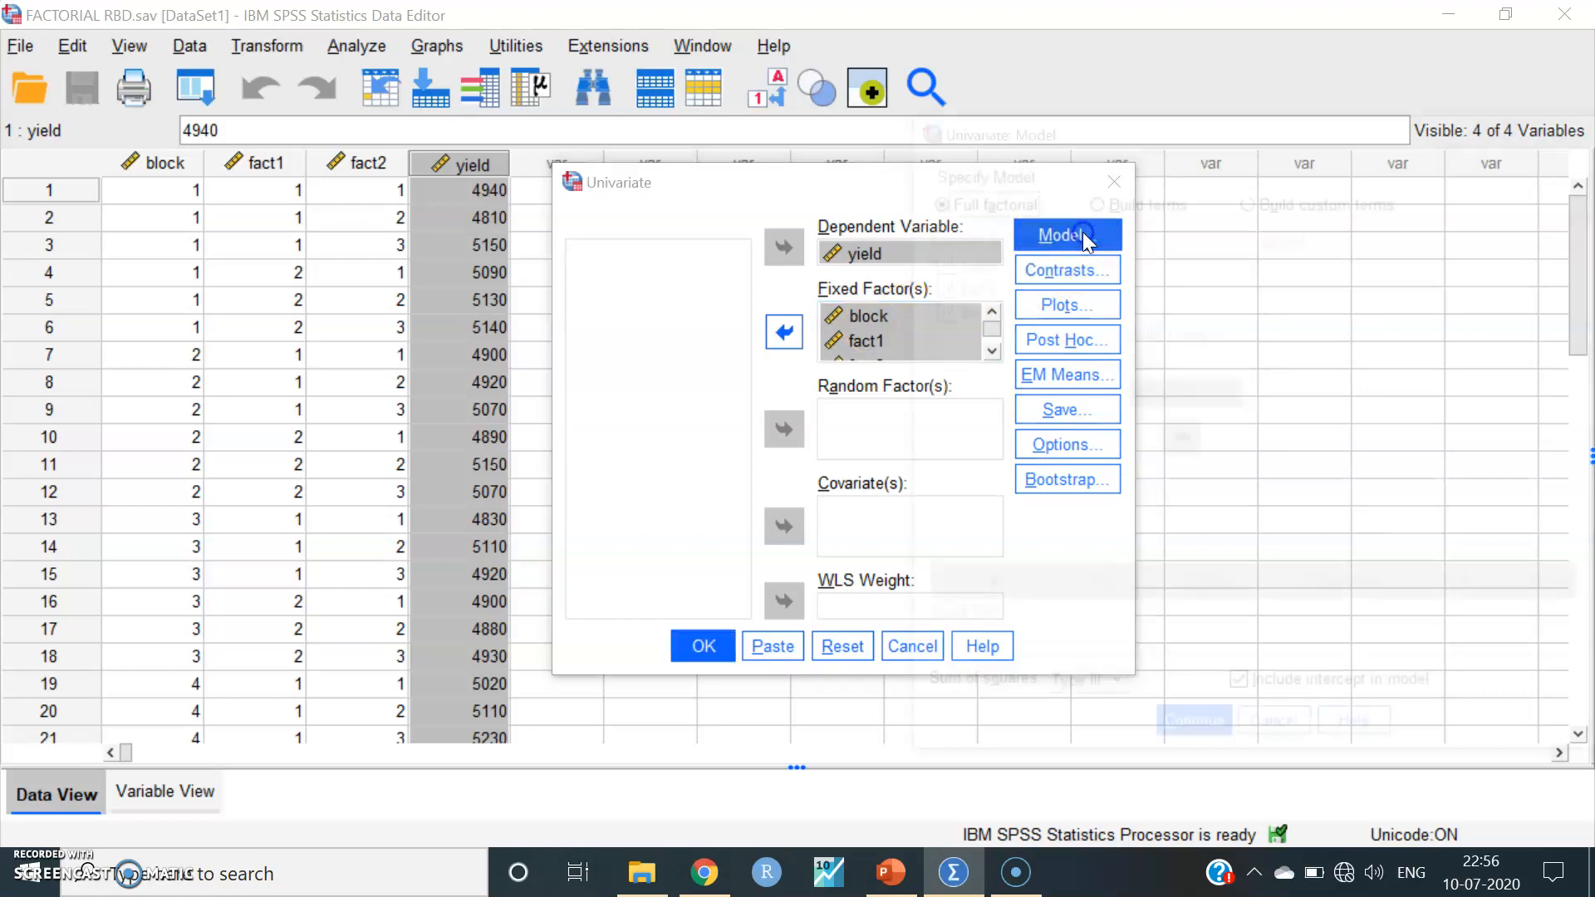
left_click_drag(1197, 132, 1001, 115)
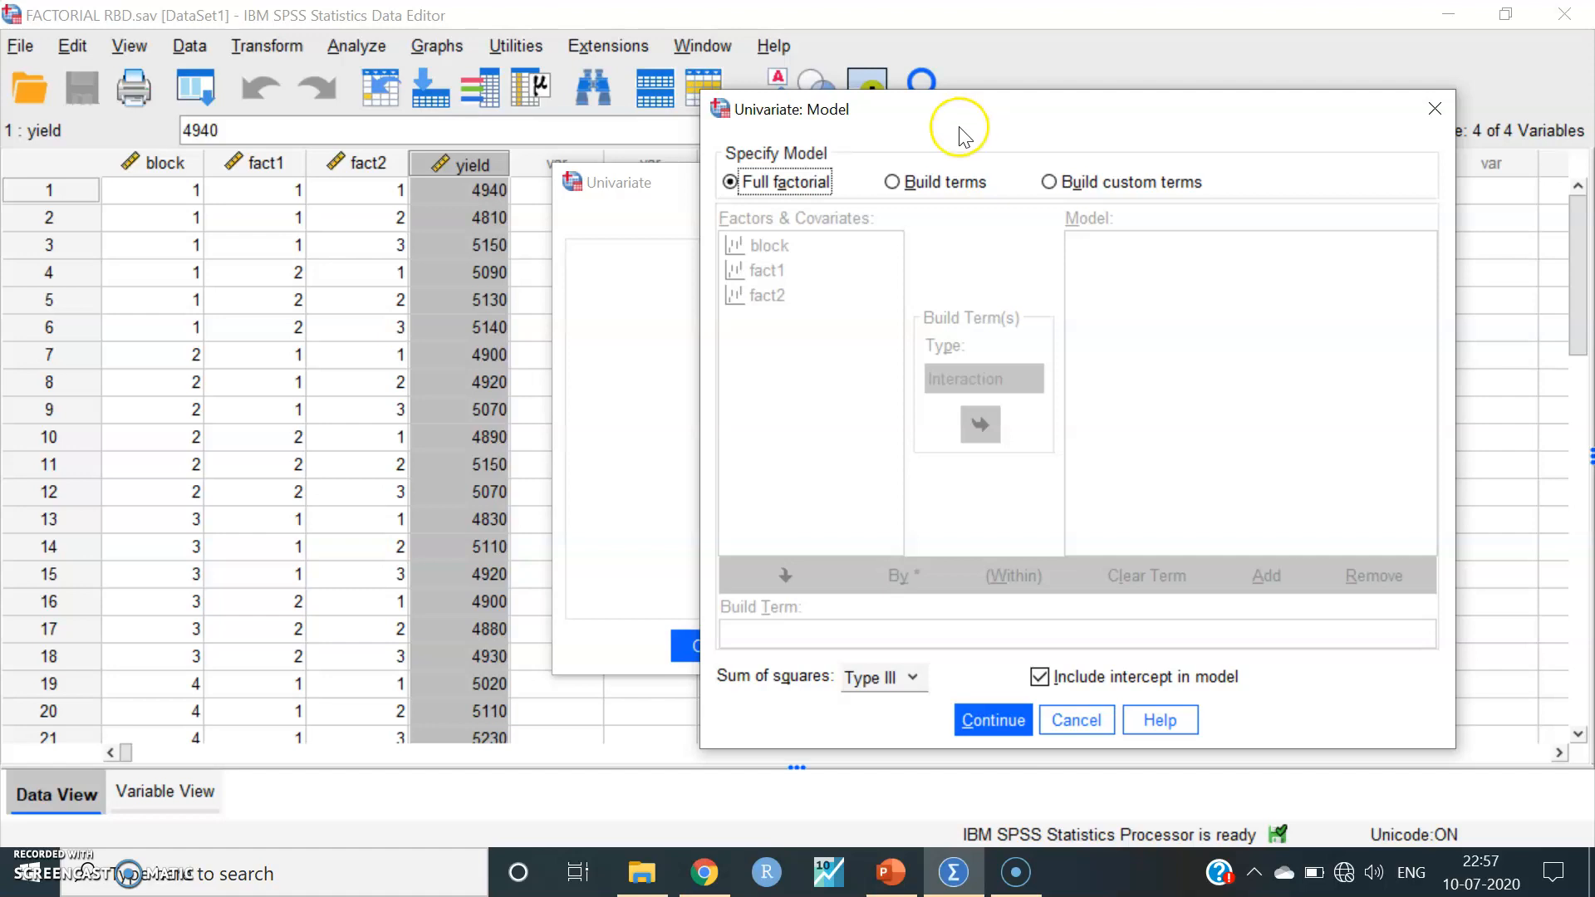
left_click(890, 185)
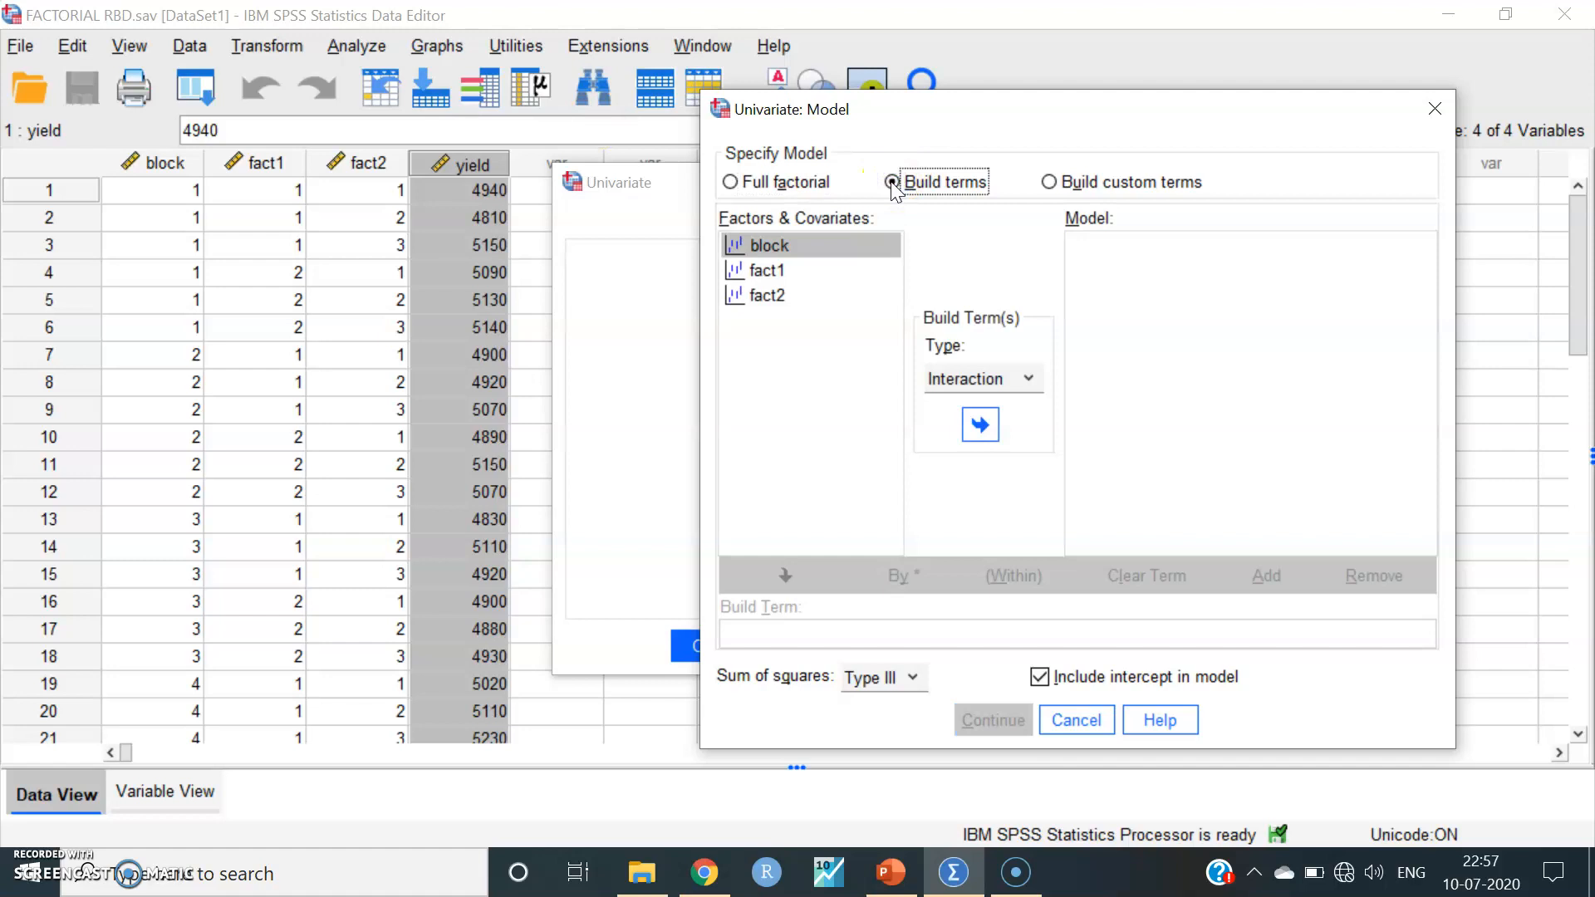
left_click(814, 244)
left_click(980, 425)
left_click(1101, 248)
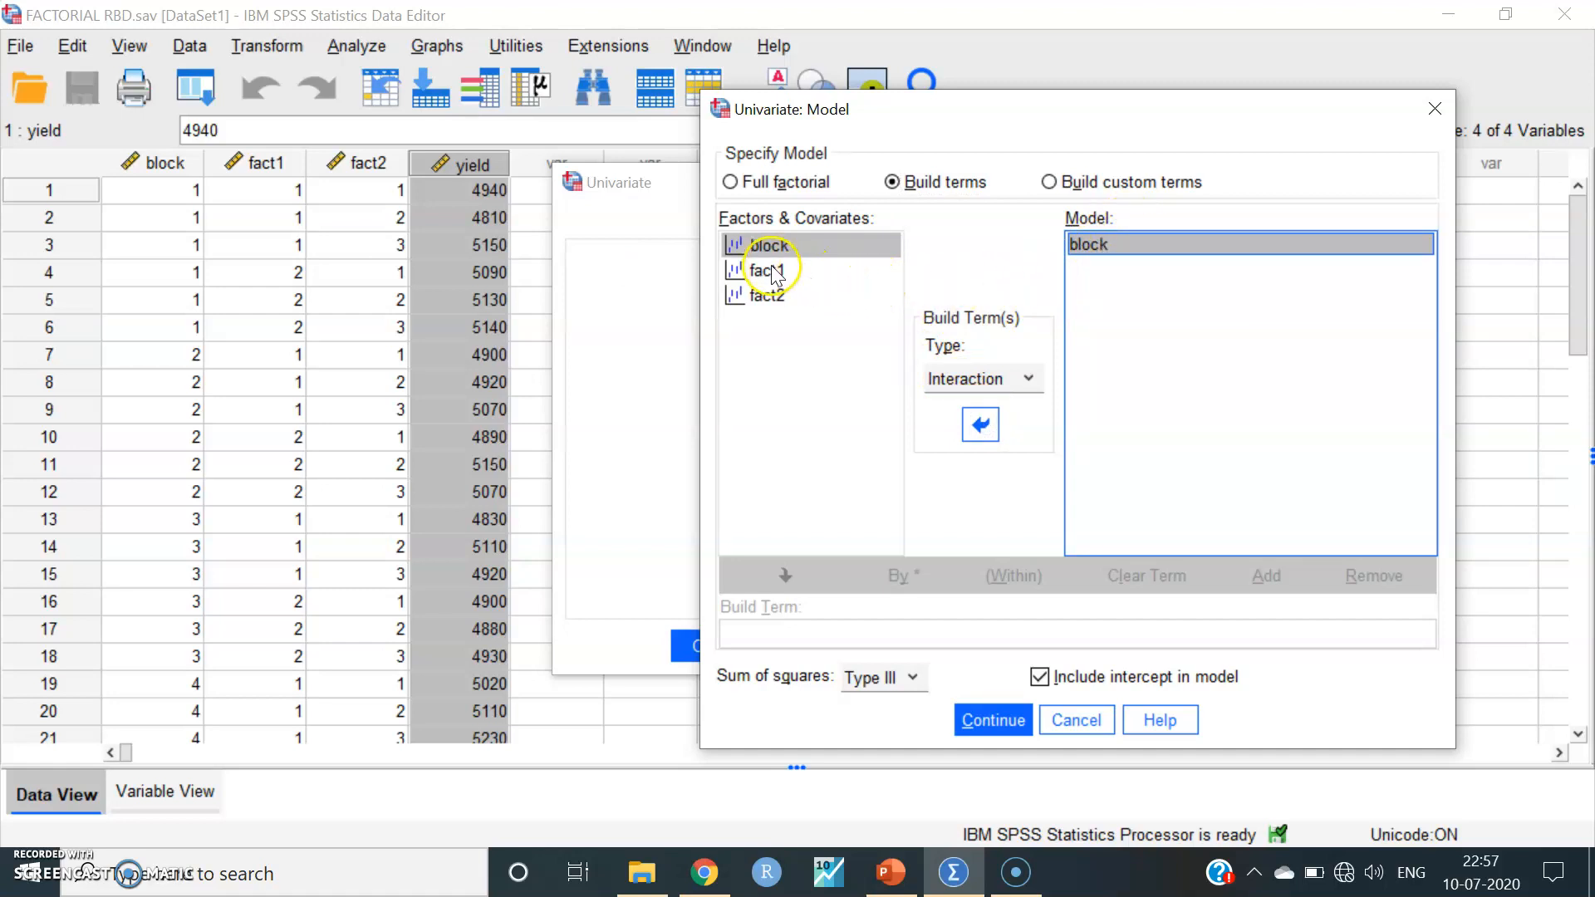
Add fact1, fact2 and their interaction fact1*fact2 as terms of the model.
left_click(769, 270)
left_click(981, 425)
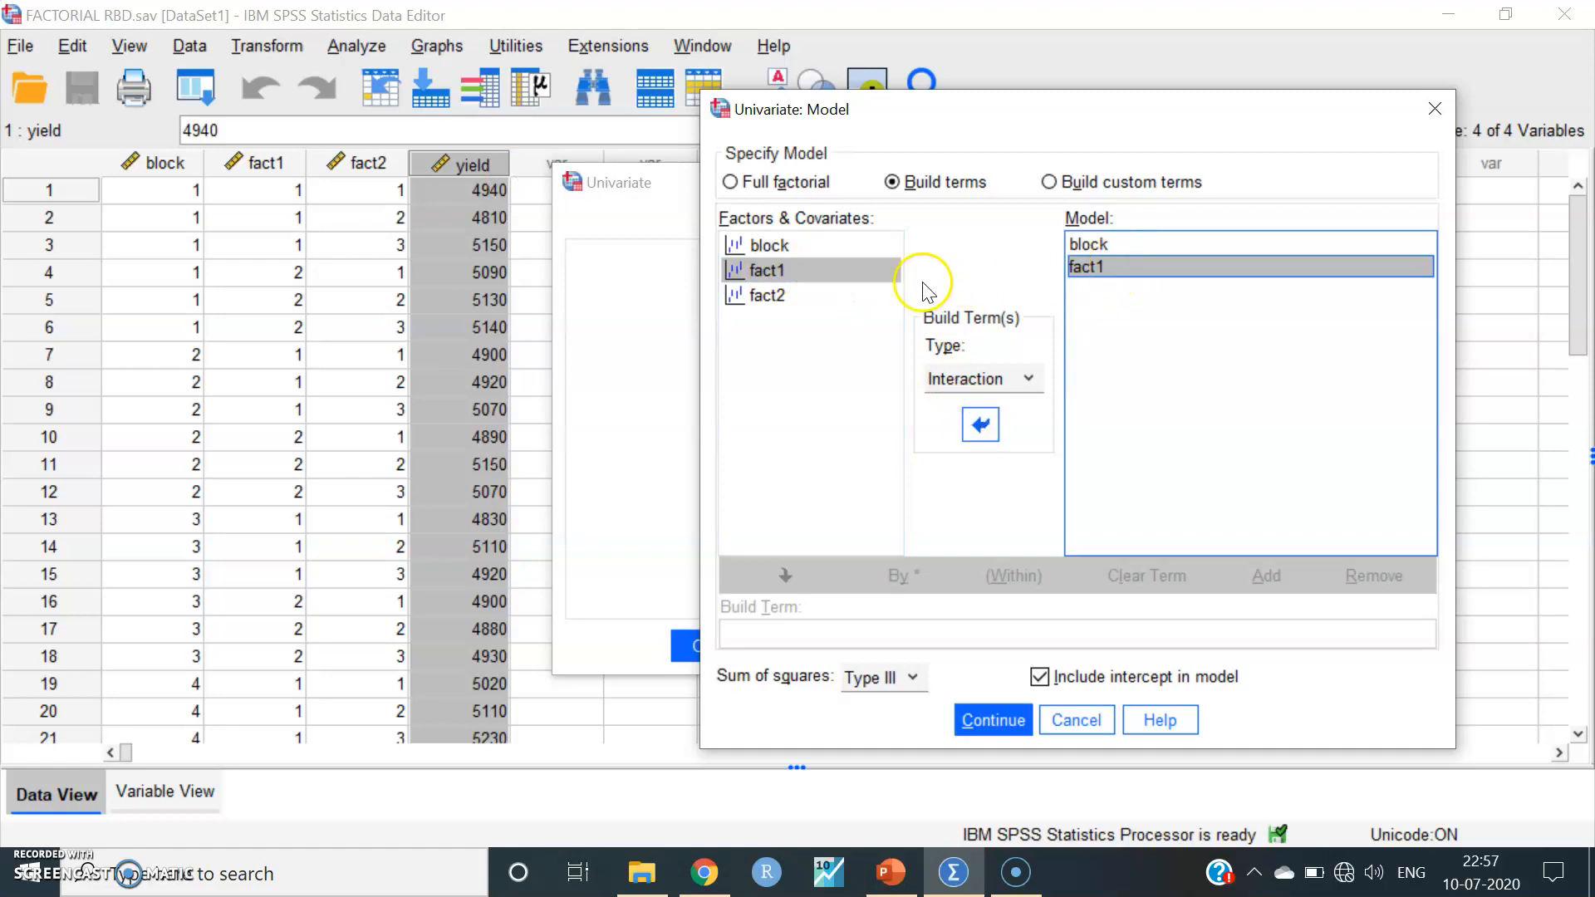
left_click(796, 298)
left_click(980, 425)
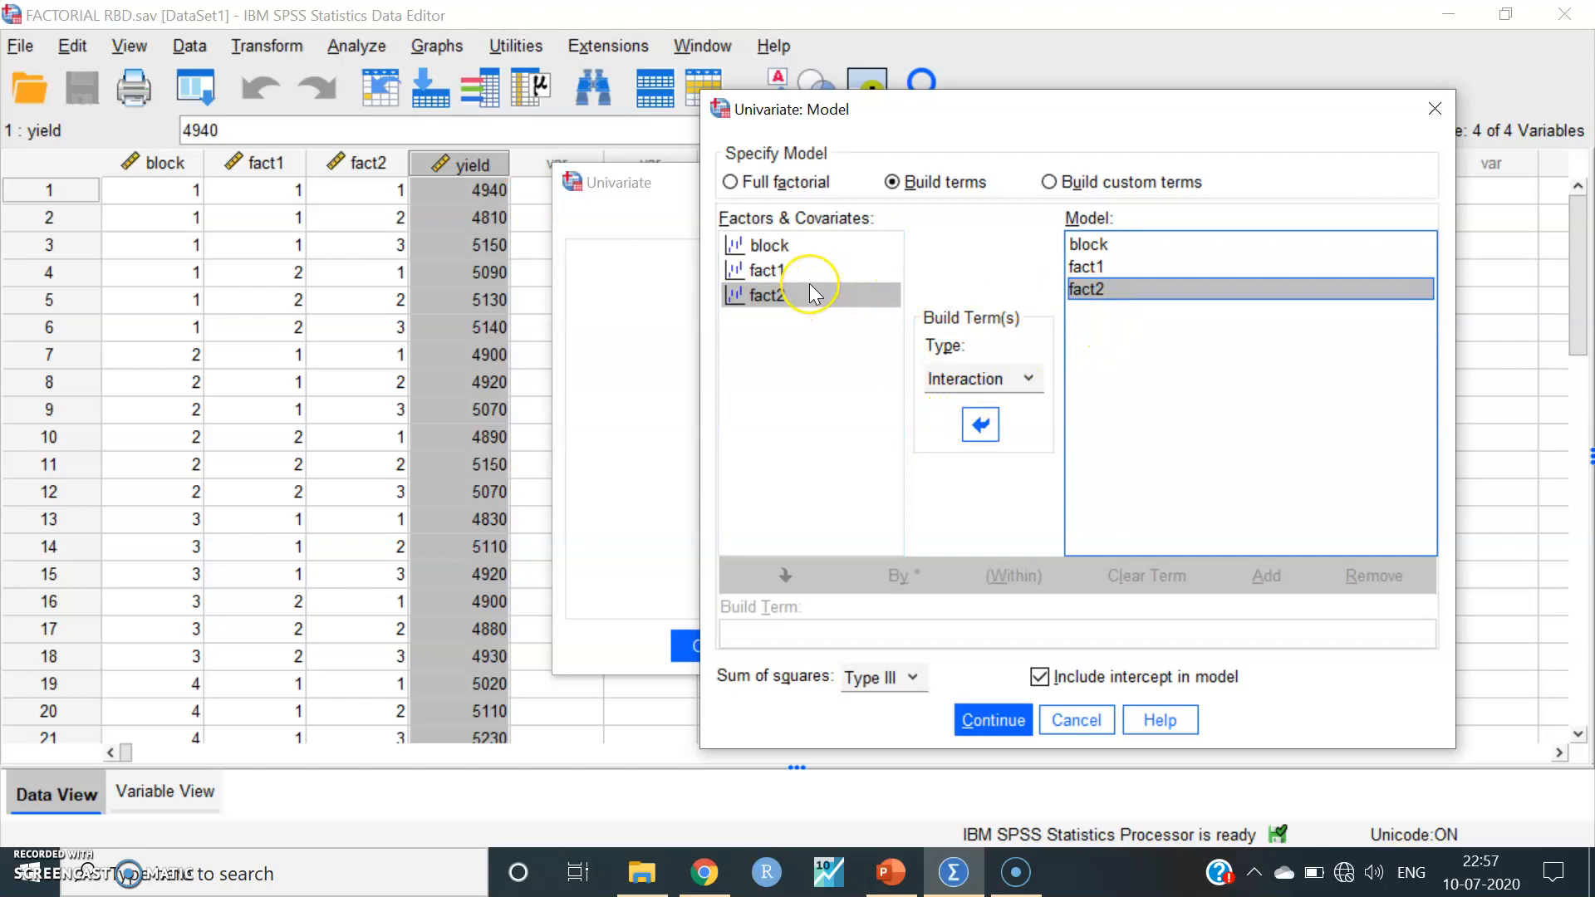
left_click(805, 273)
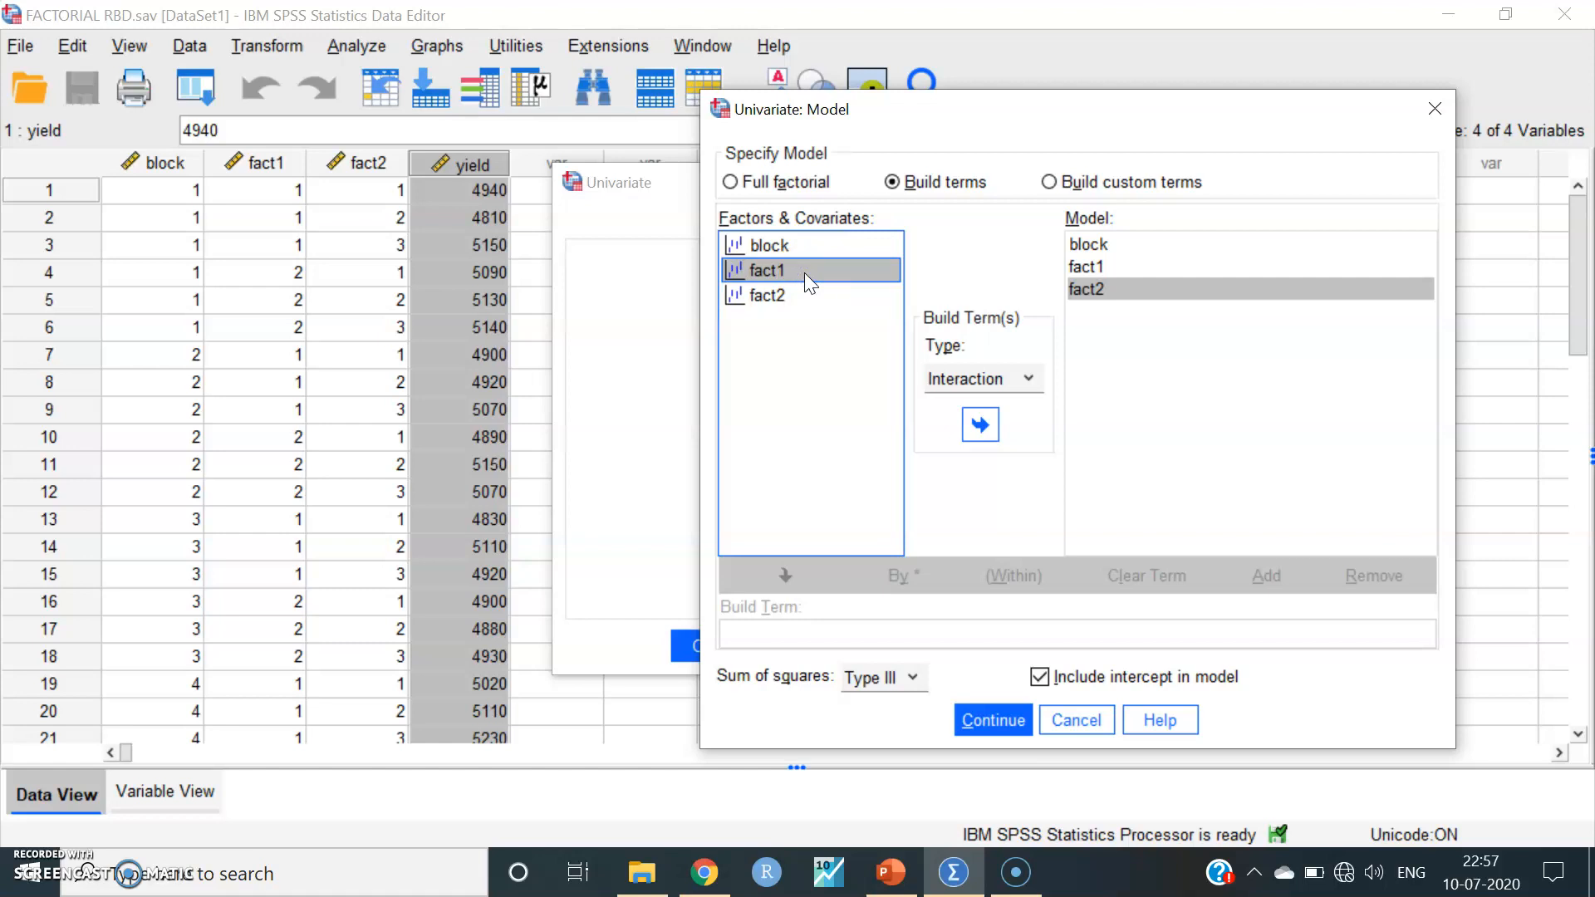
left_click(769, 298, "ctrl")
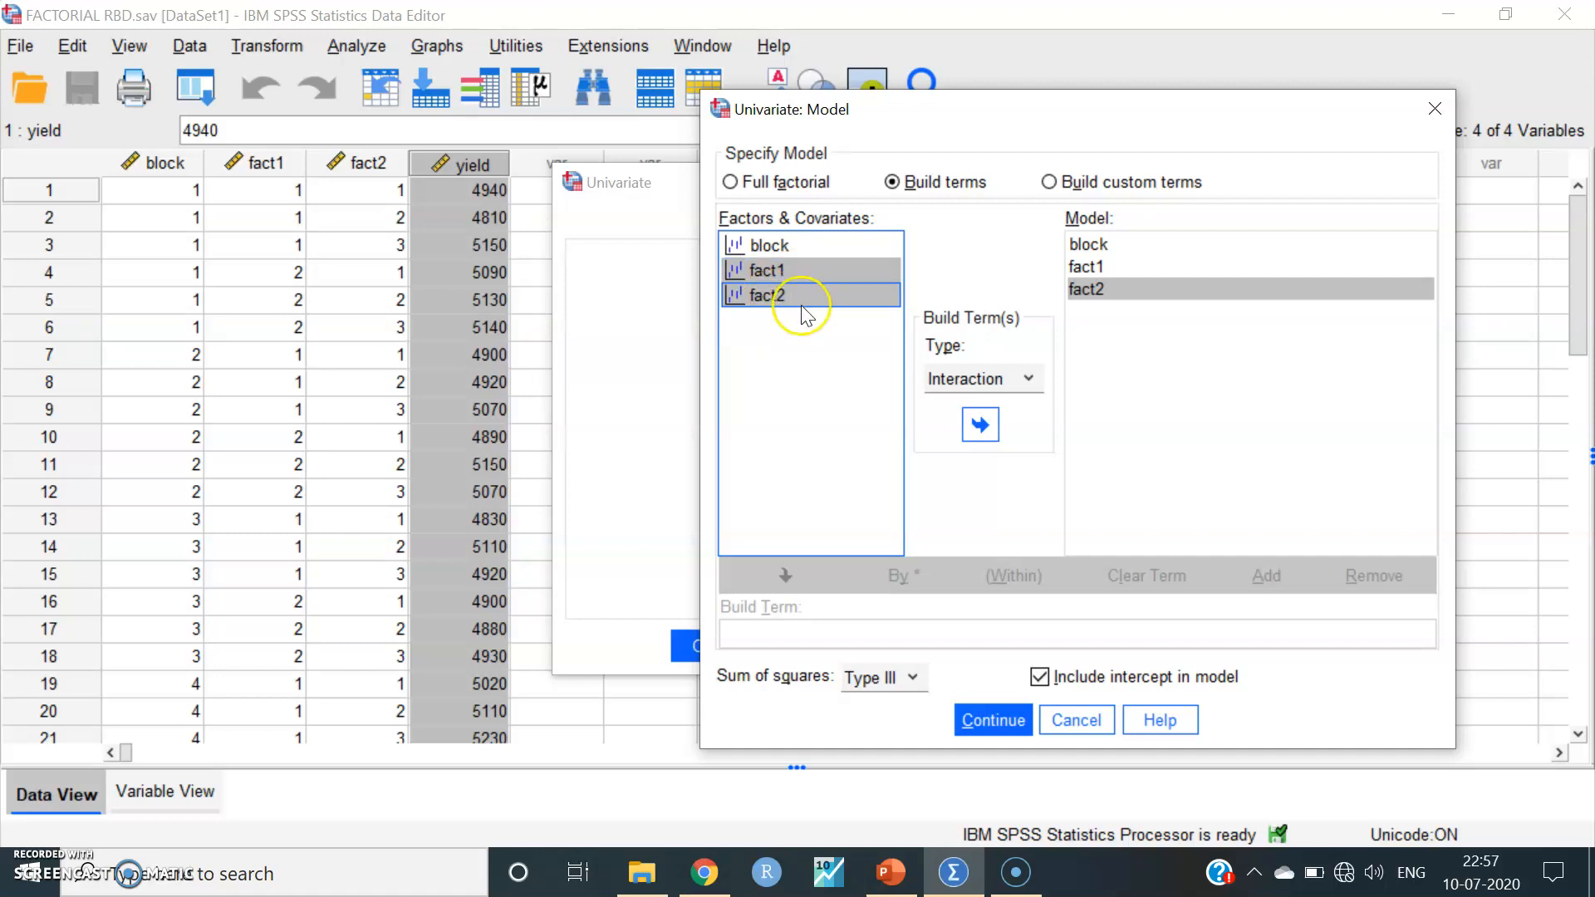
left_click(982, 426)
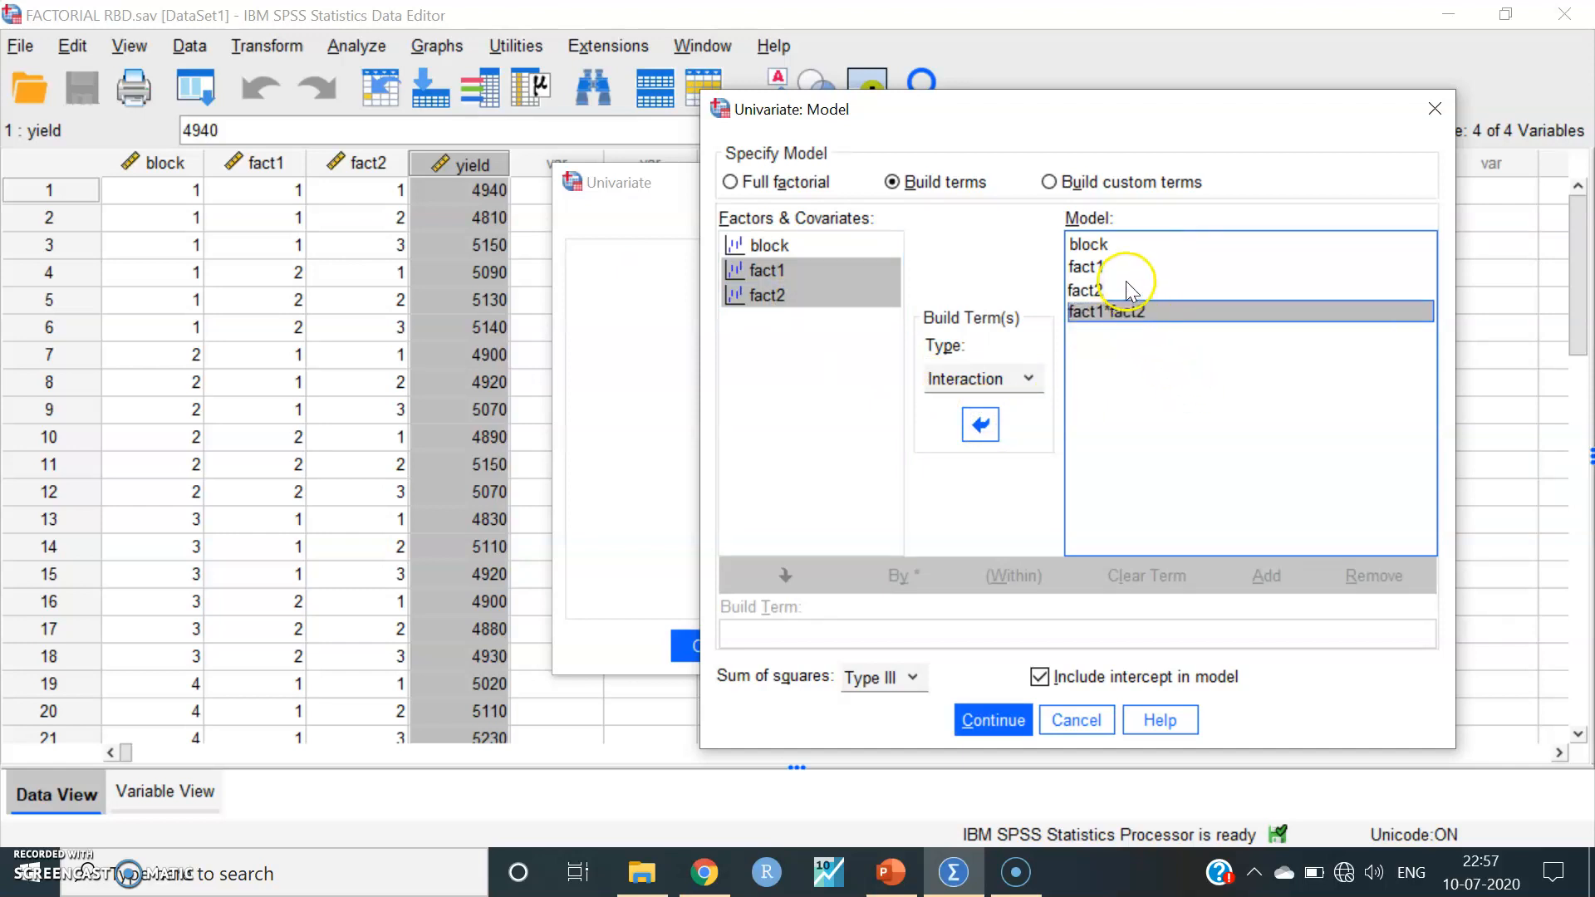
left_click(1112, 243)
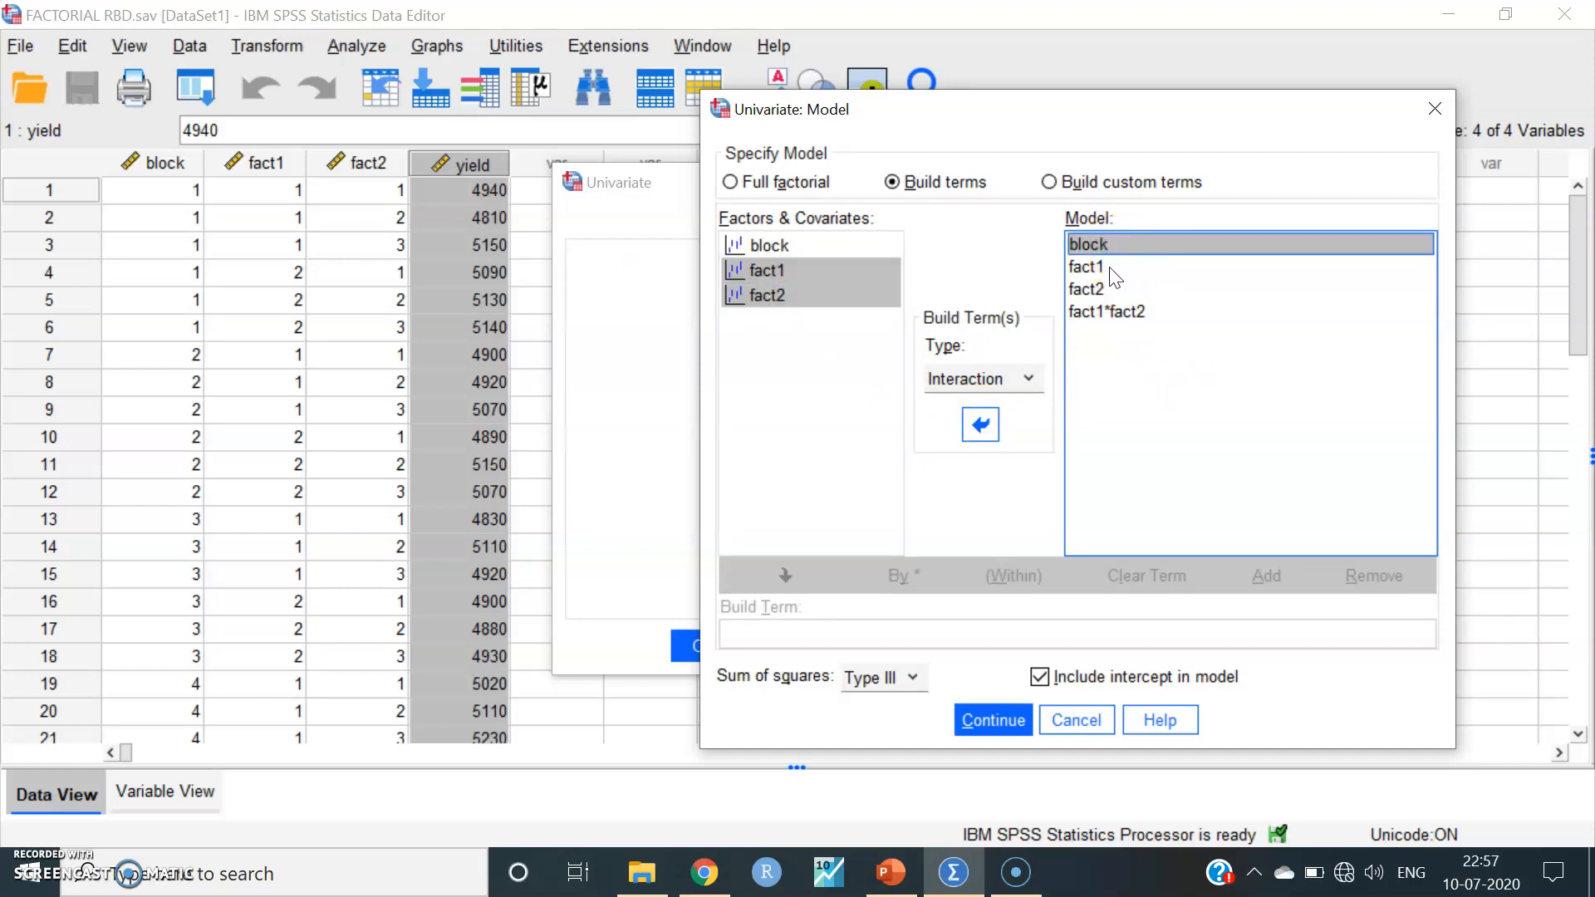
left_click(1110, 266)
left_click(1111, 293)
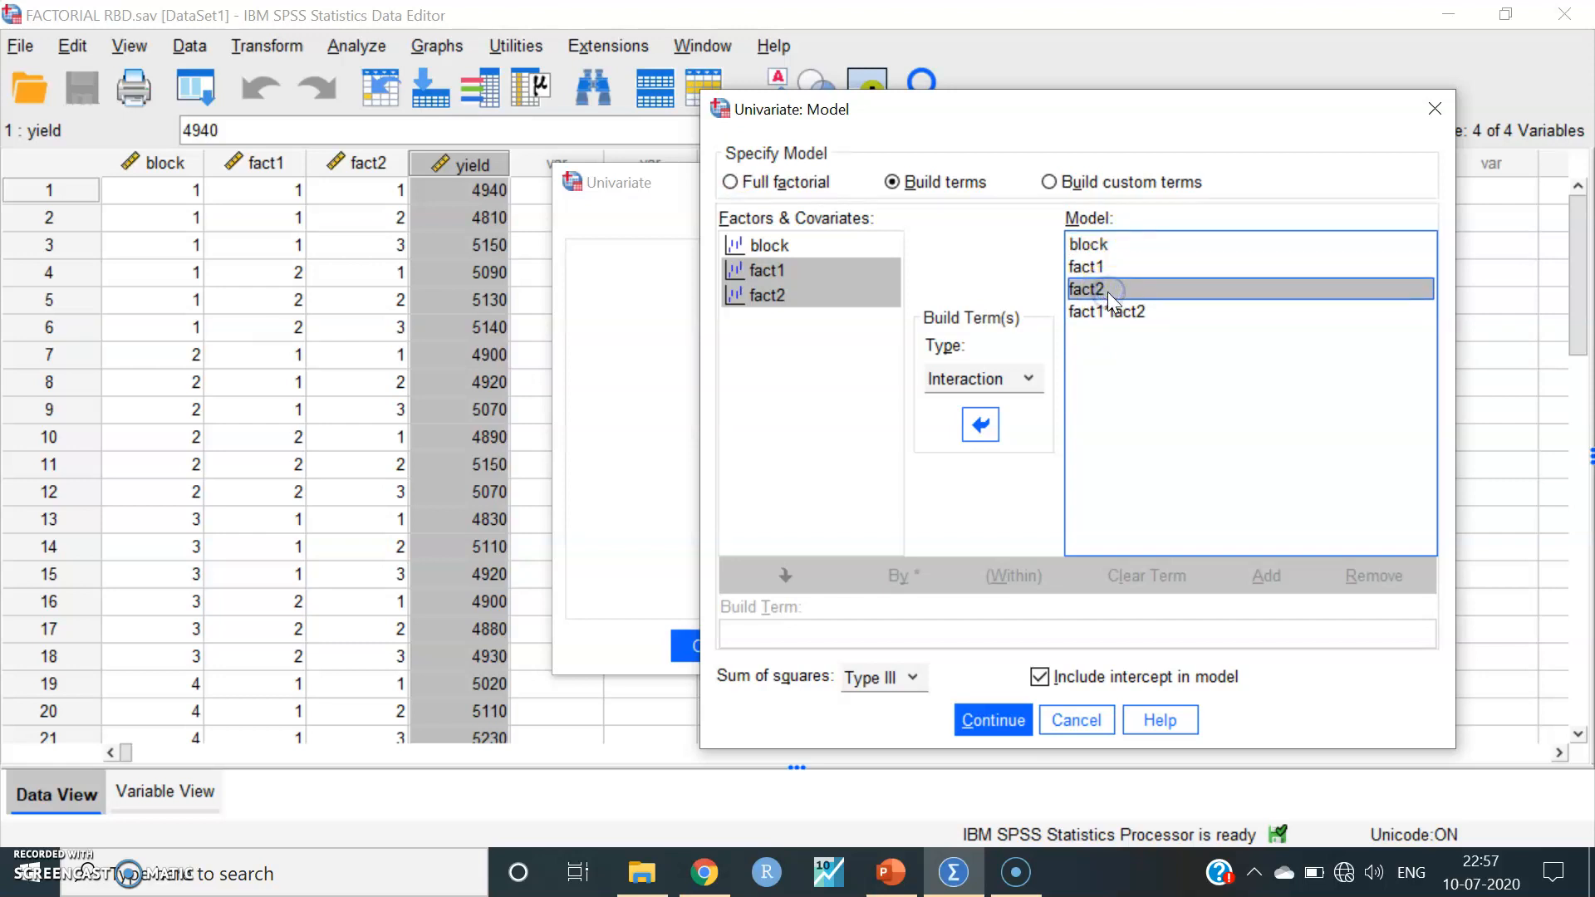
left_click(1112, 310)
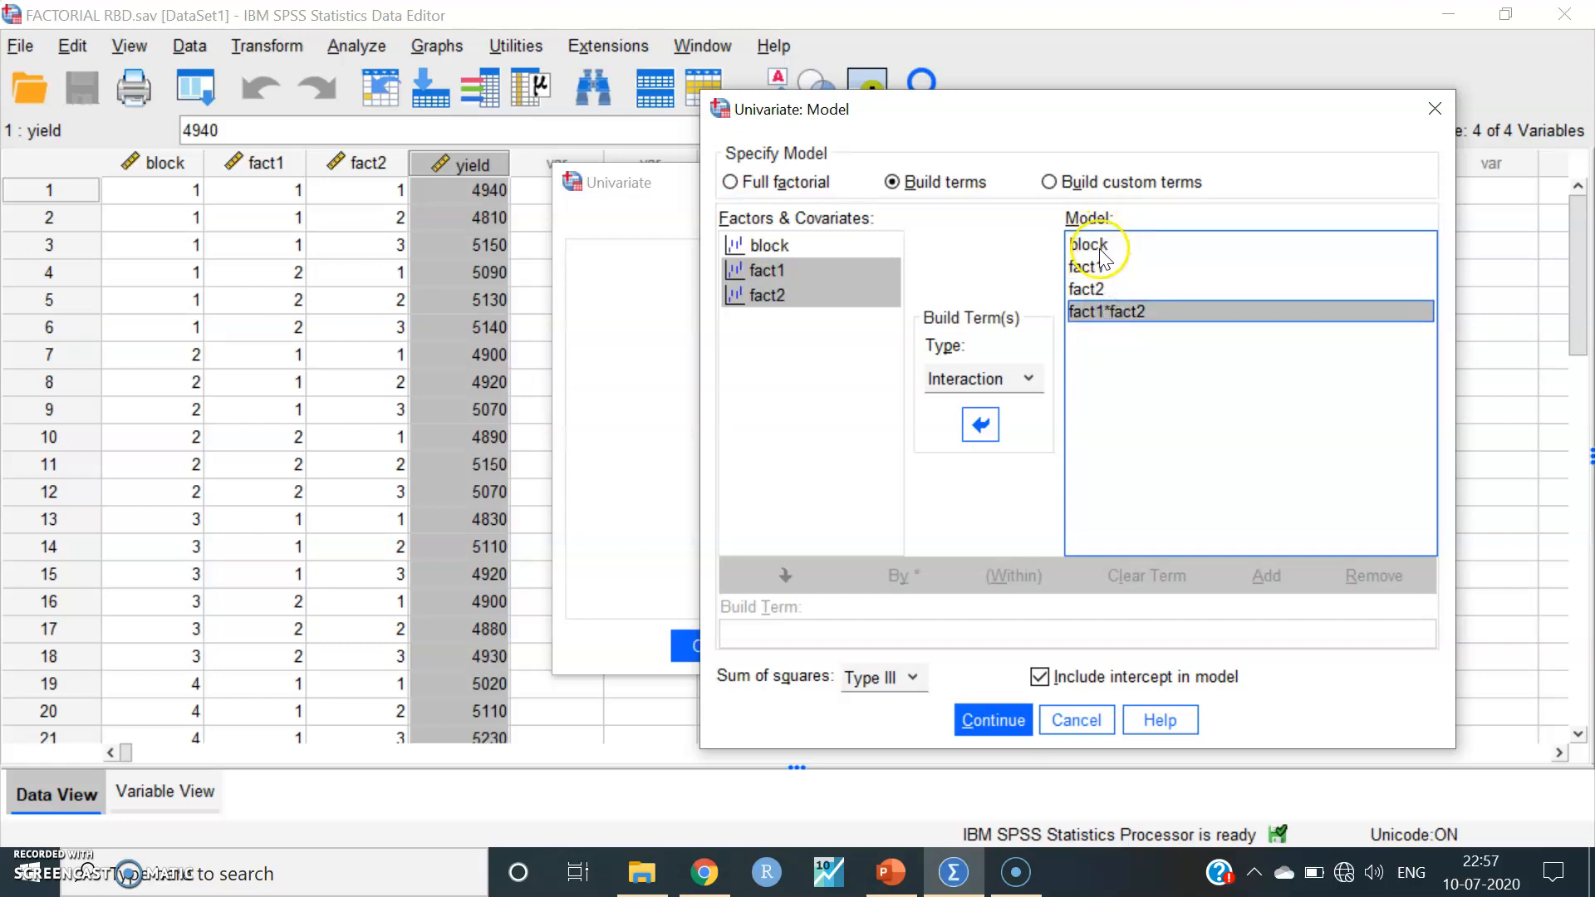
left_click(1093, 266)
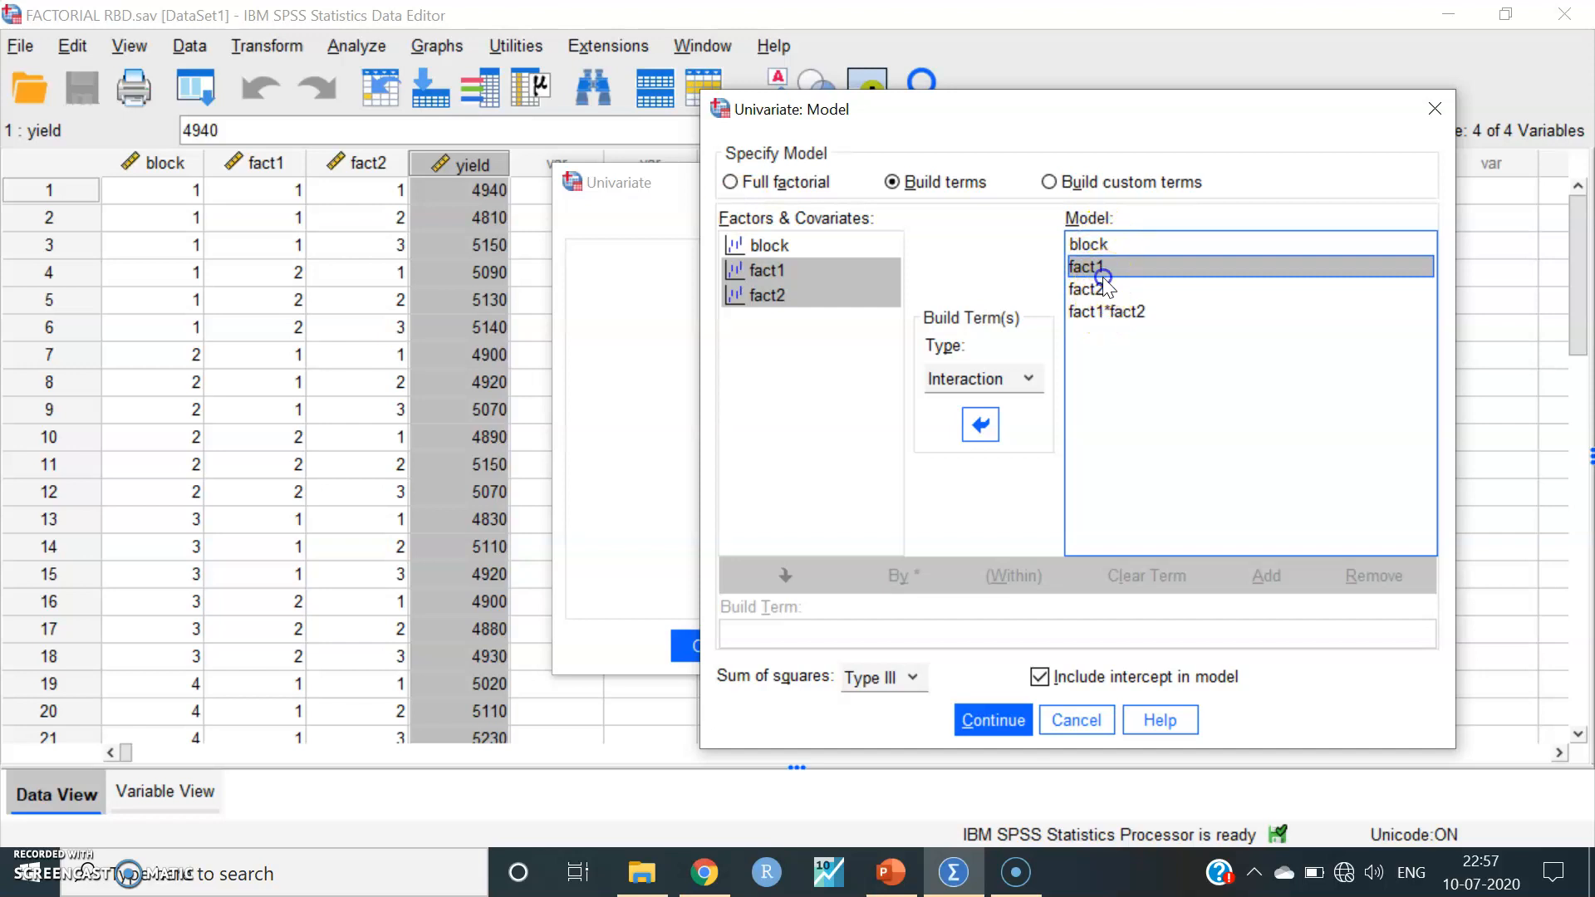
left_click(1098, 290)
left_click(1105, 311)
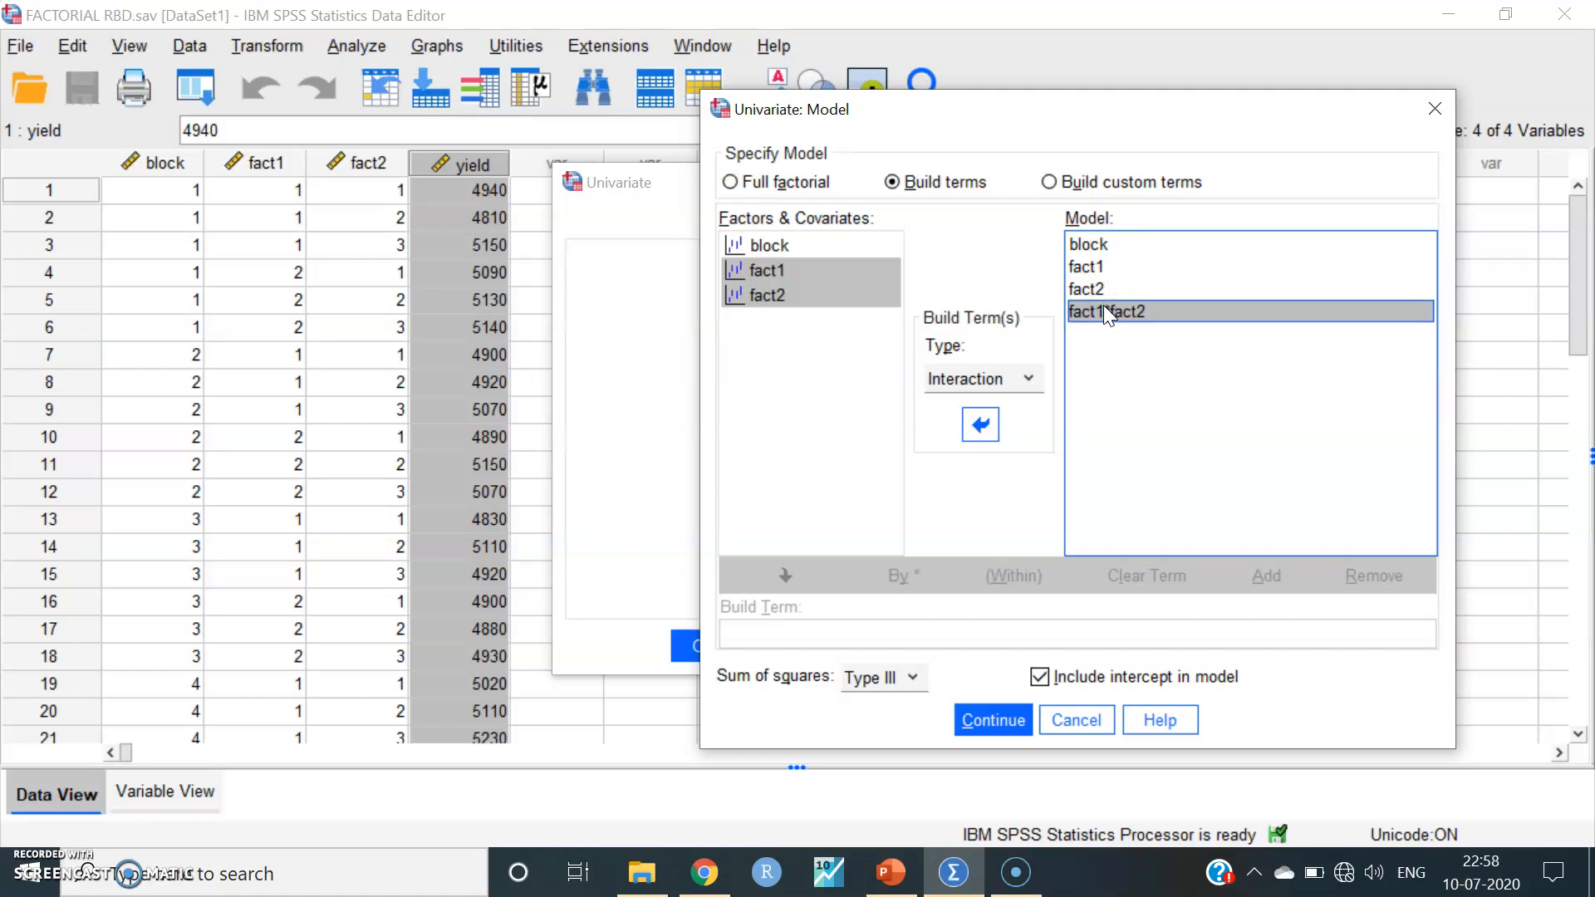
Remove the block term from the model and add it back so it follows fact1*fact2.
left_click(1105, 244)
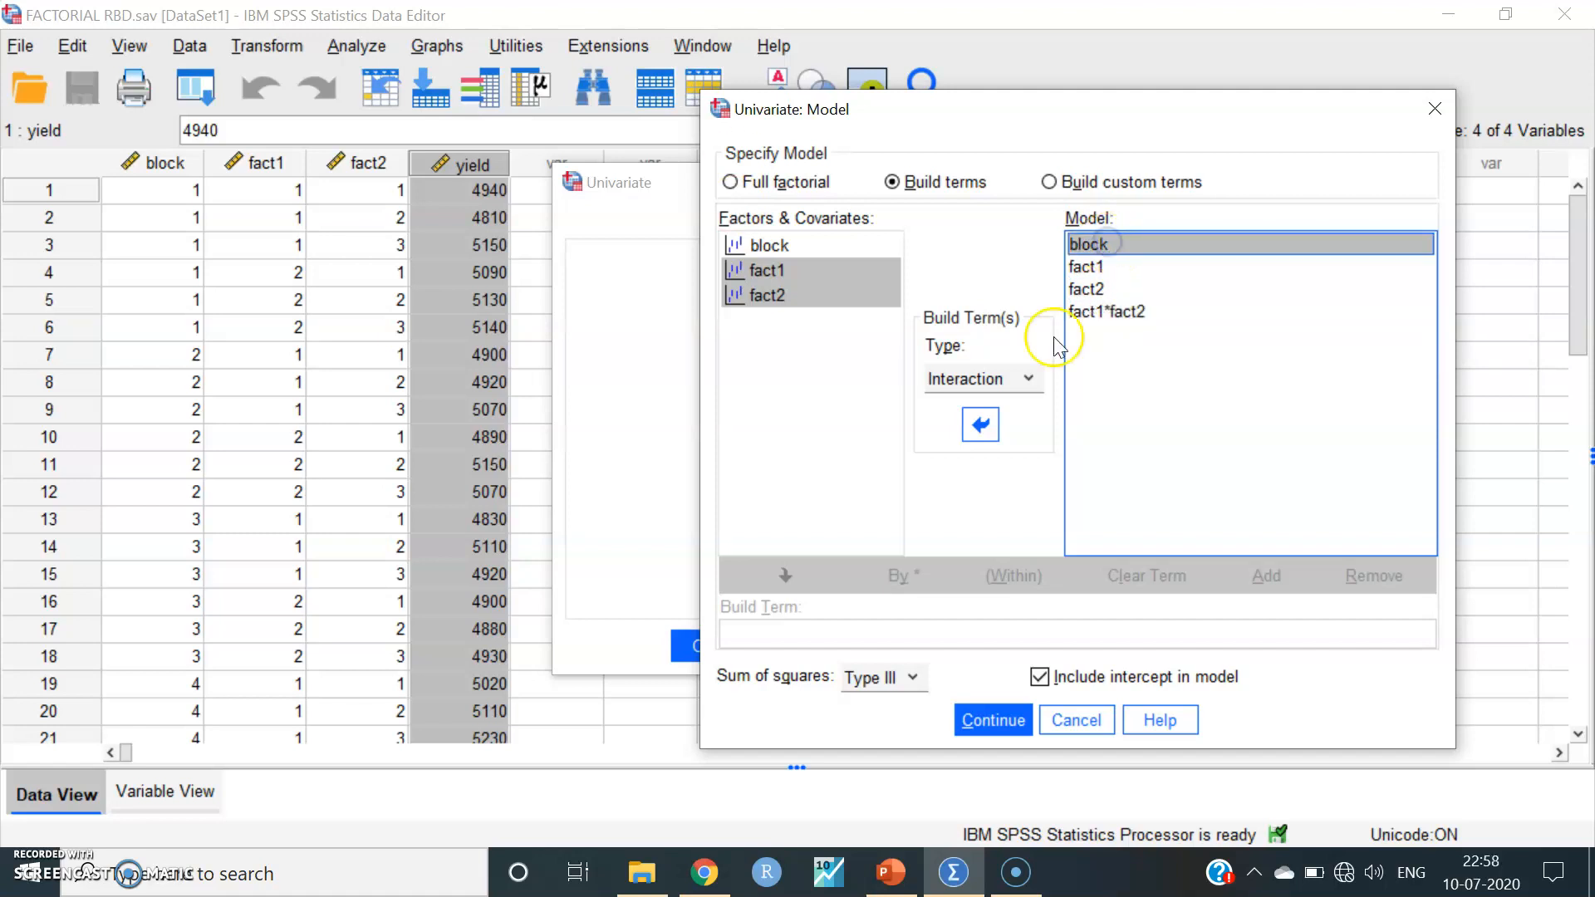
left_click(980, 425)
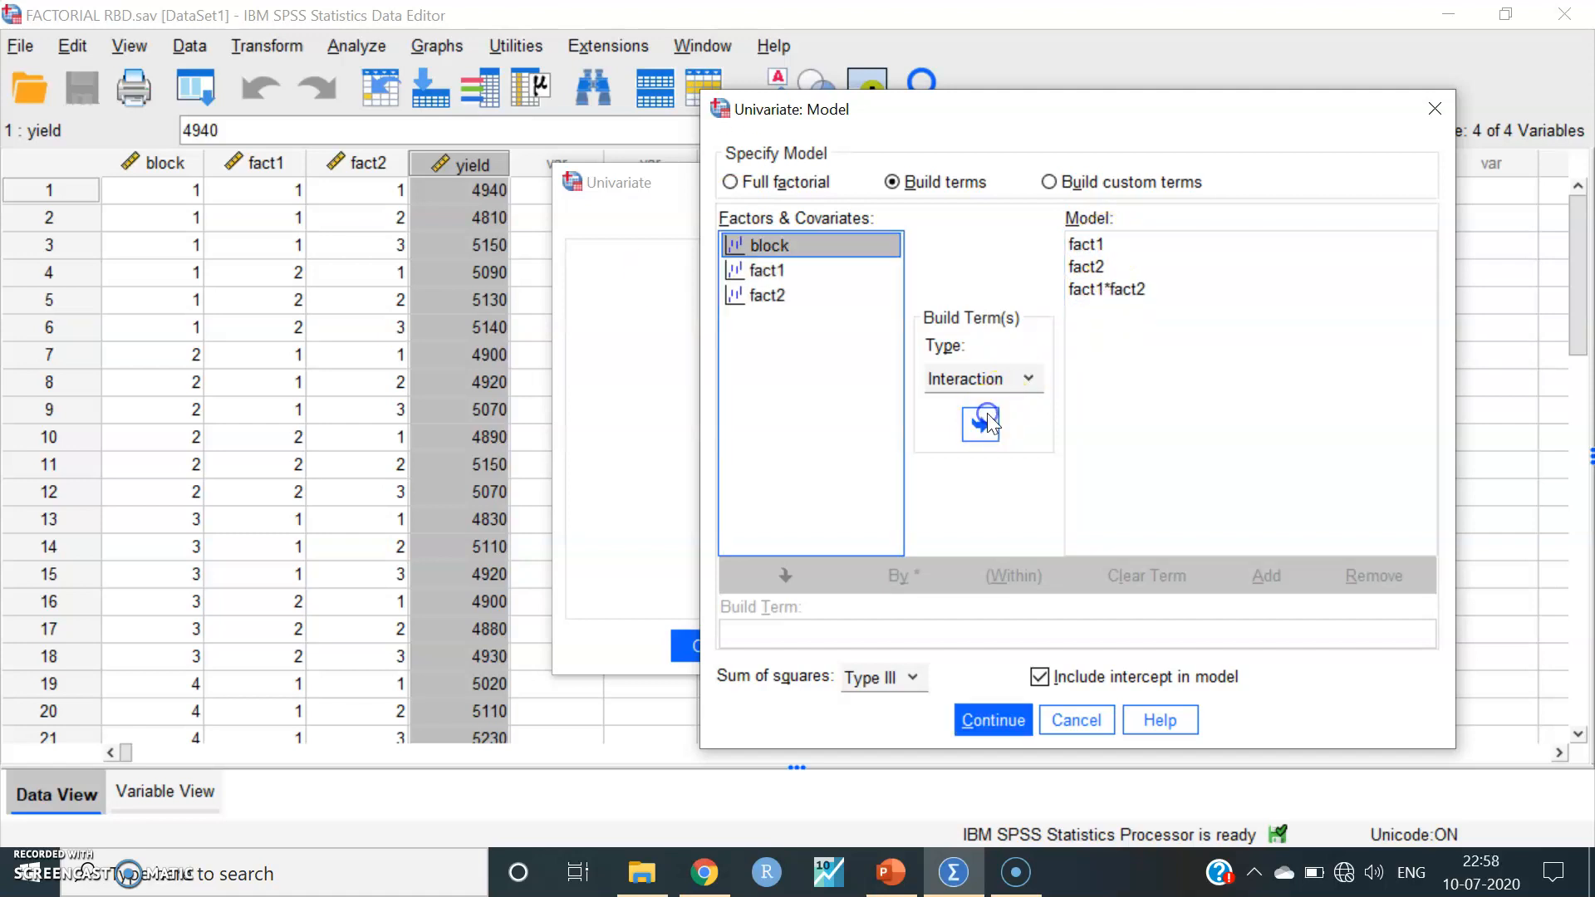
left_click(1104, 244)
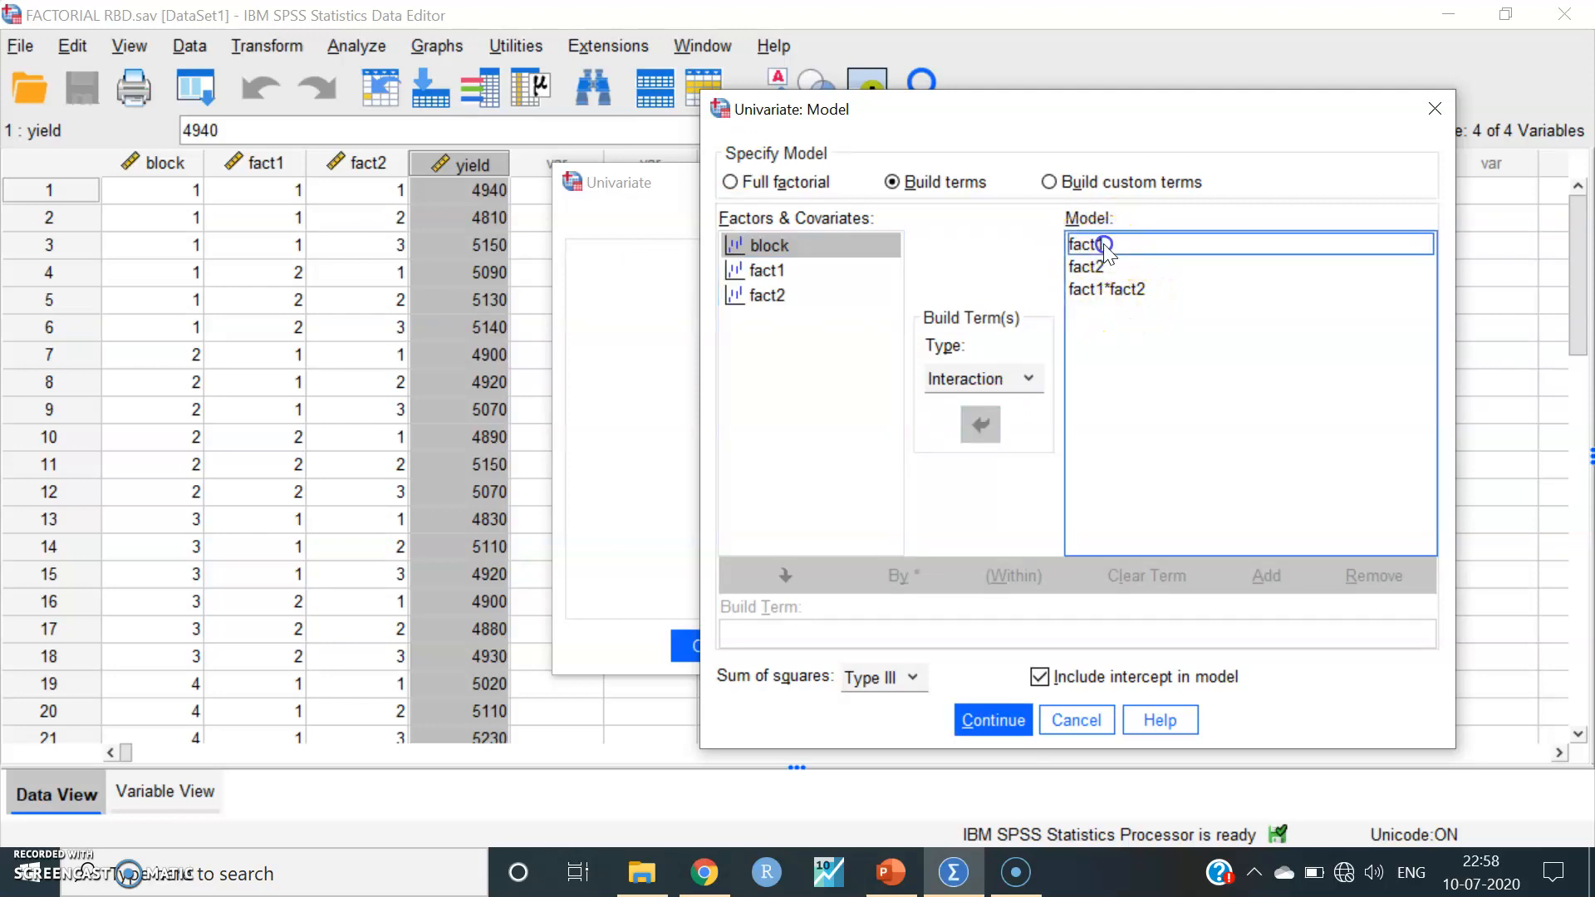
left_click(1087, 267)
left_click(1112, 288)
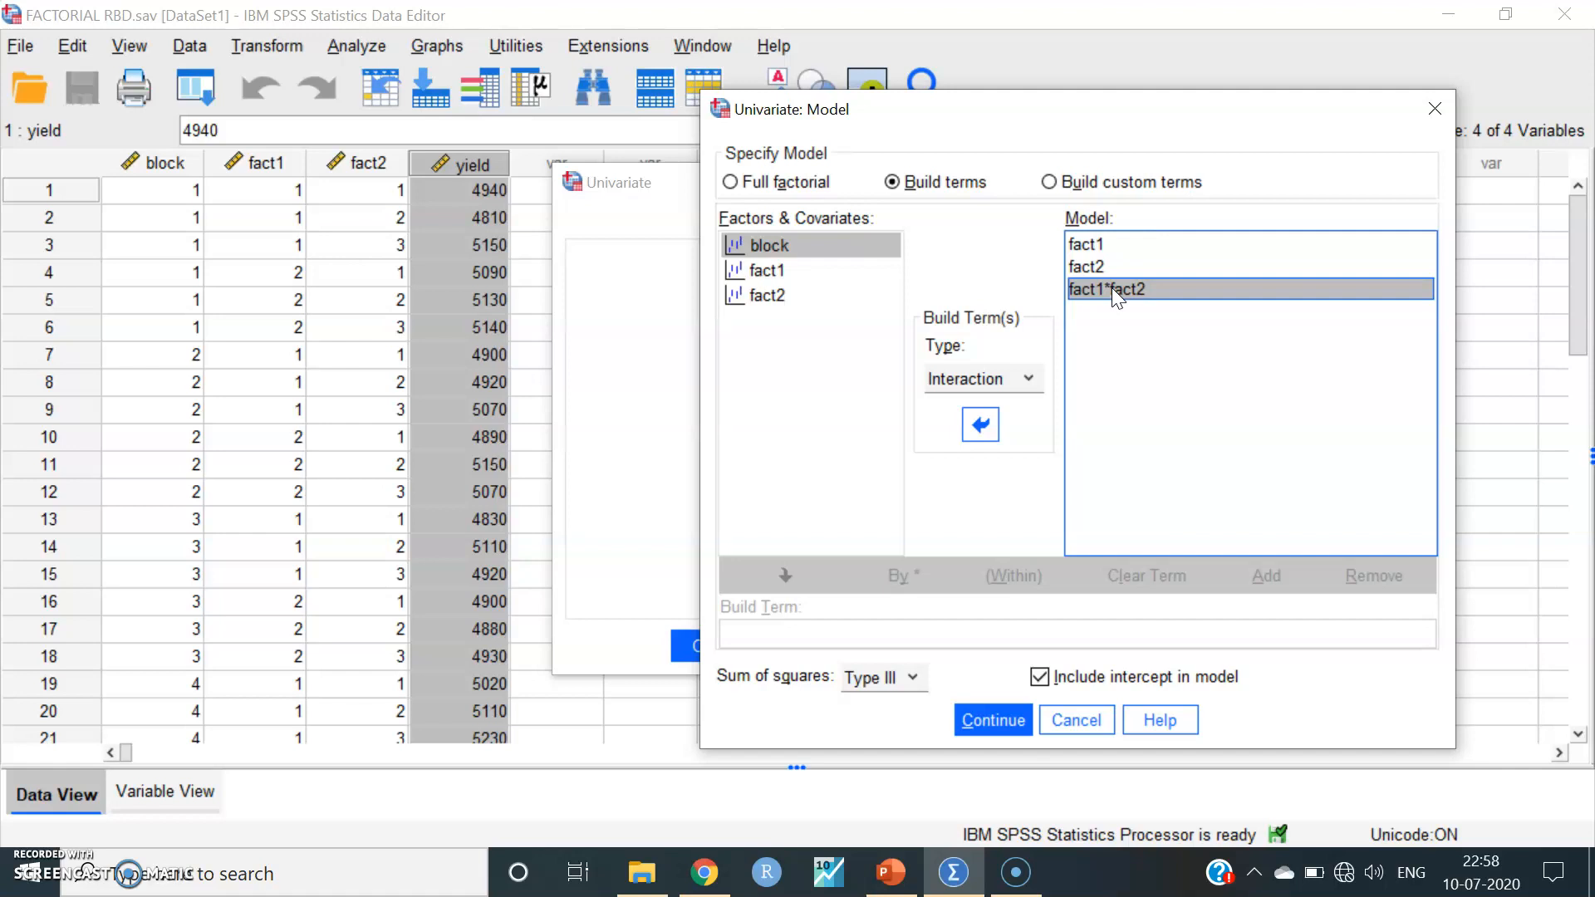
left_click(802, 245)
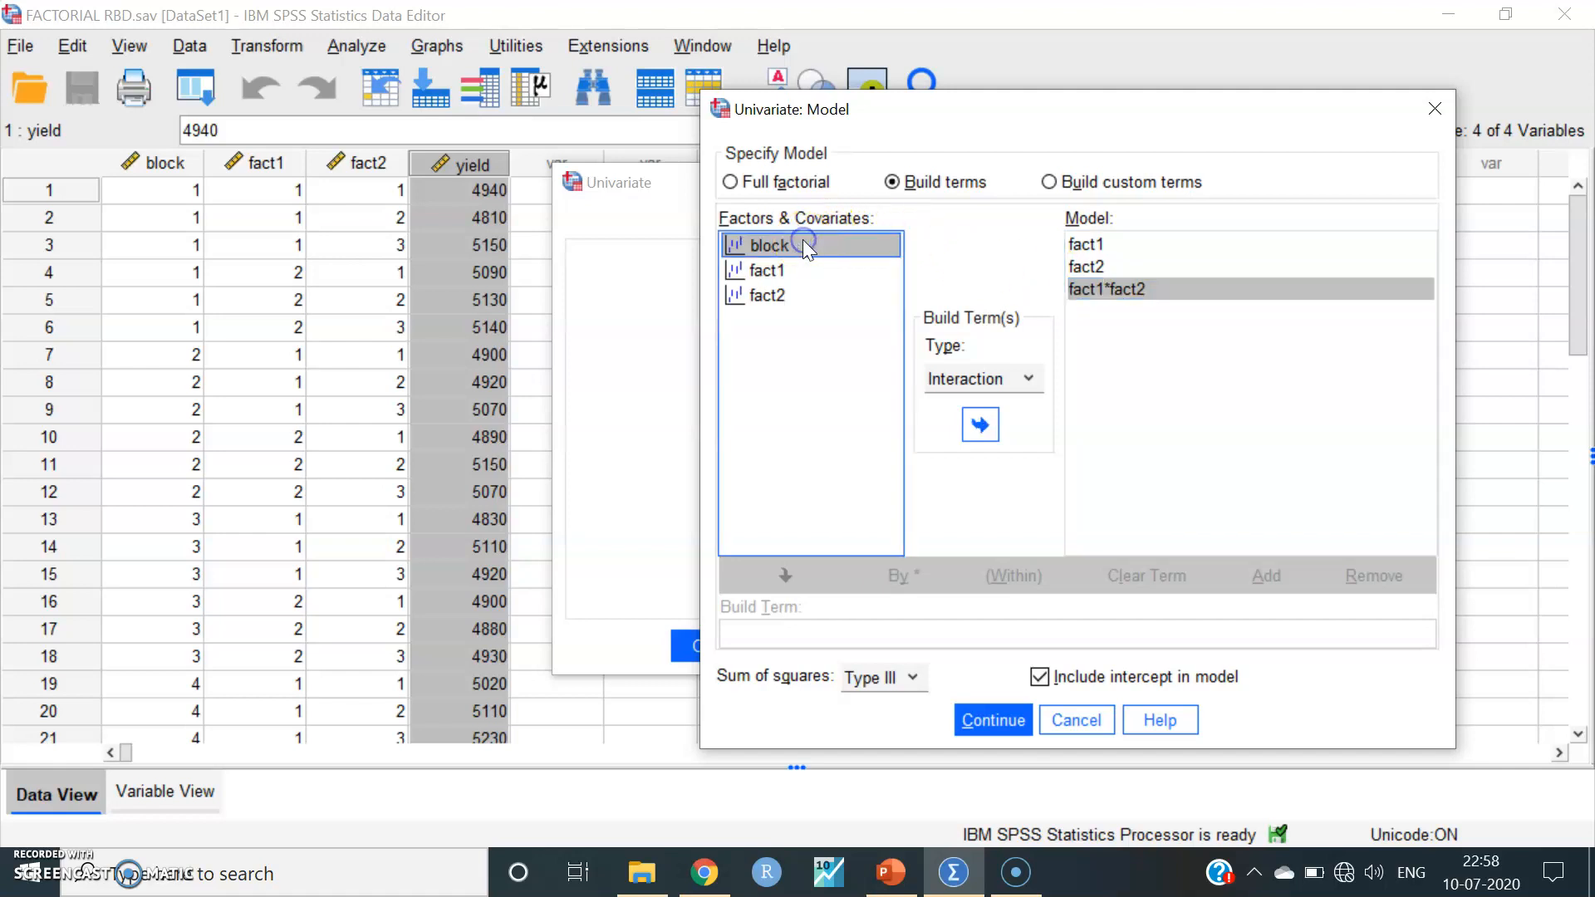
left_click(985, 423)
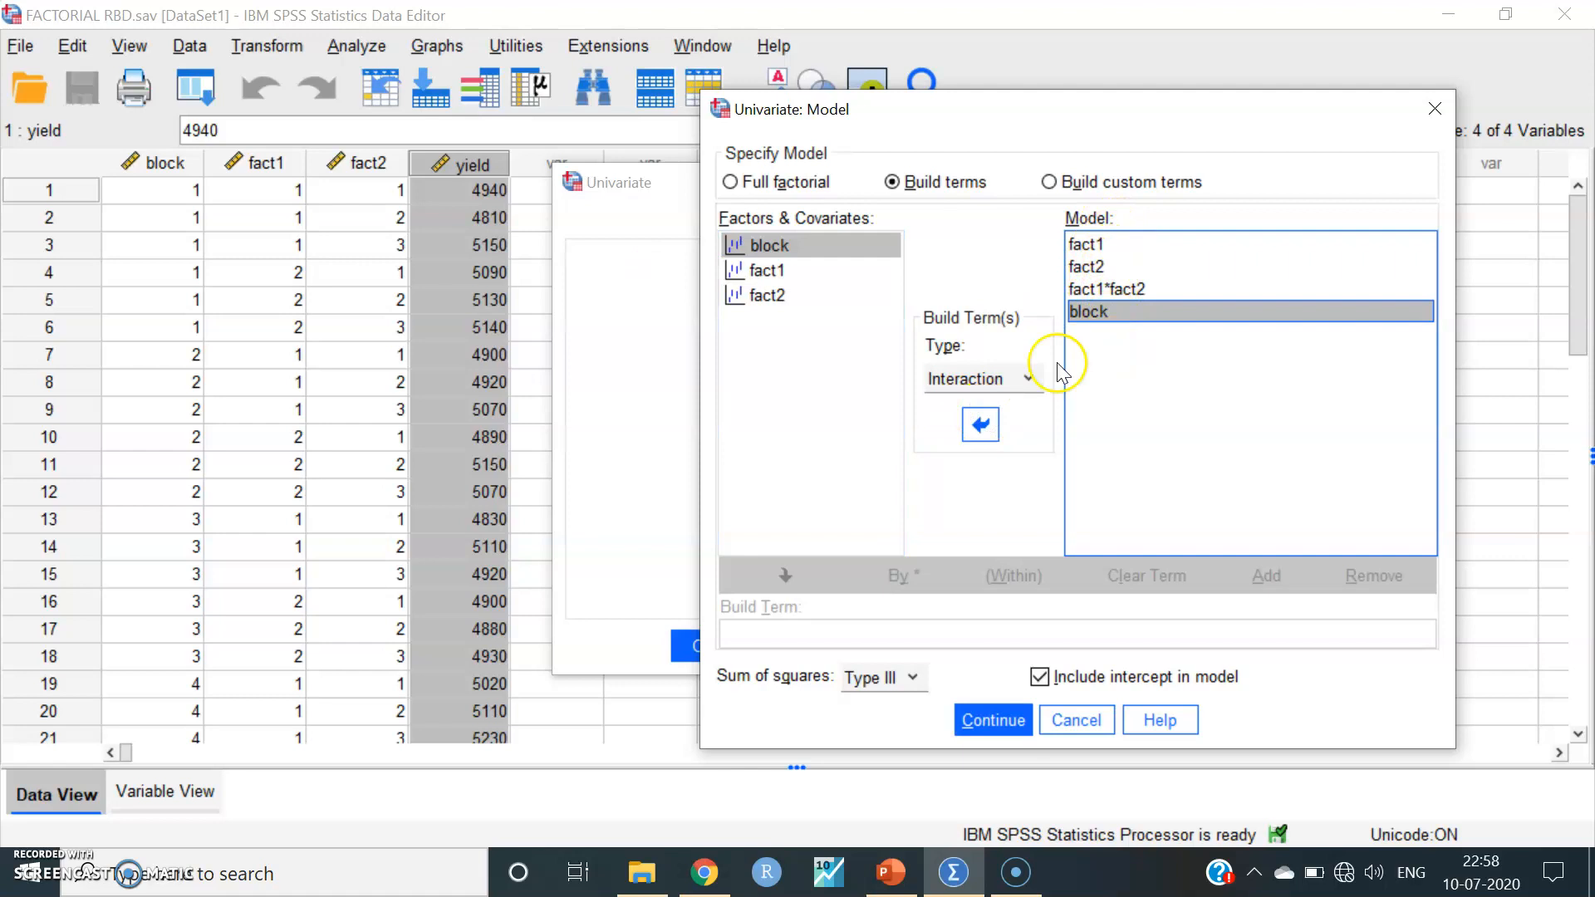
Accept the model with terms fact1, fact2, fact1*fact2 and block, and run the univariate analysis.
left_click(1093, 249)
left_click(1096, 267)
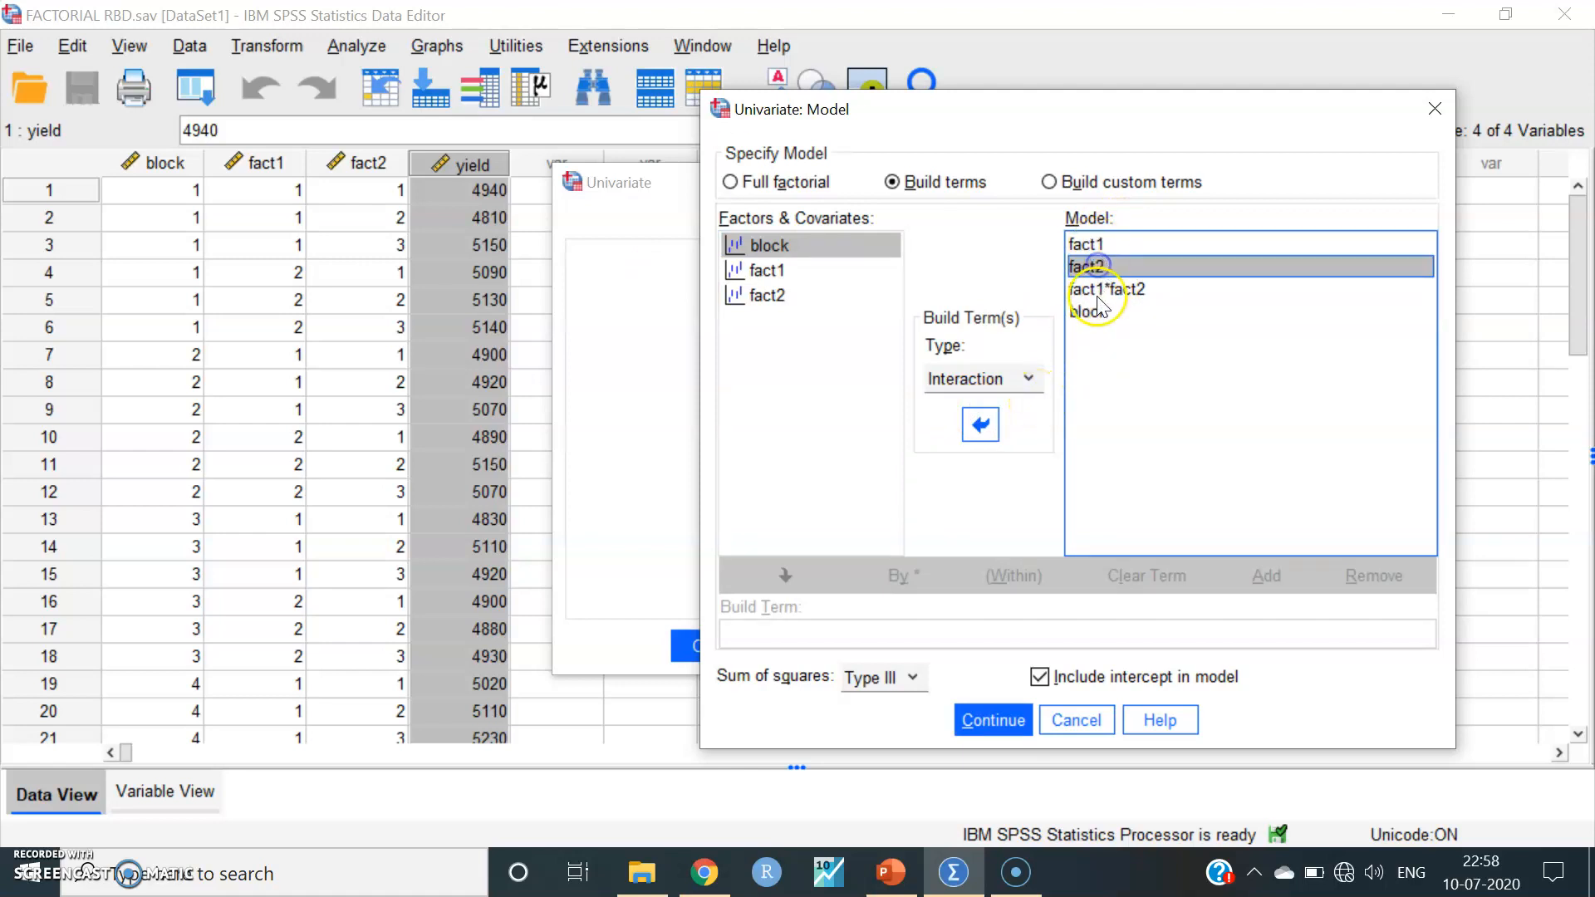
left_click(1093, 289)
left_click(1089, 314)
left_click(991, 721)
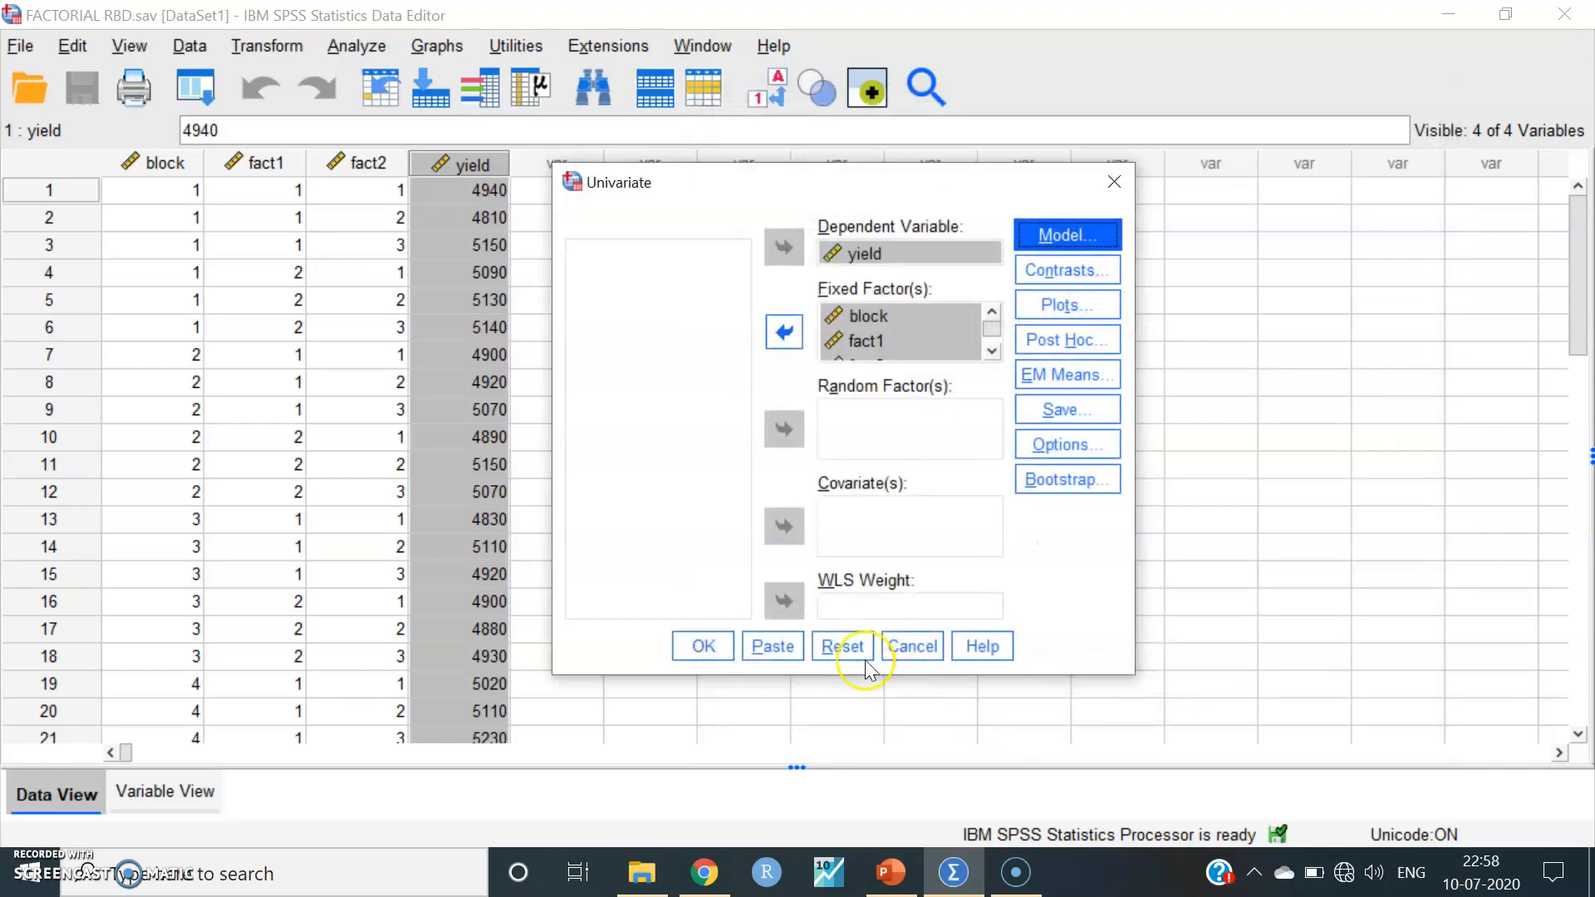
left_click(729, 645)
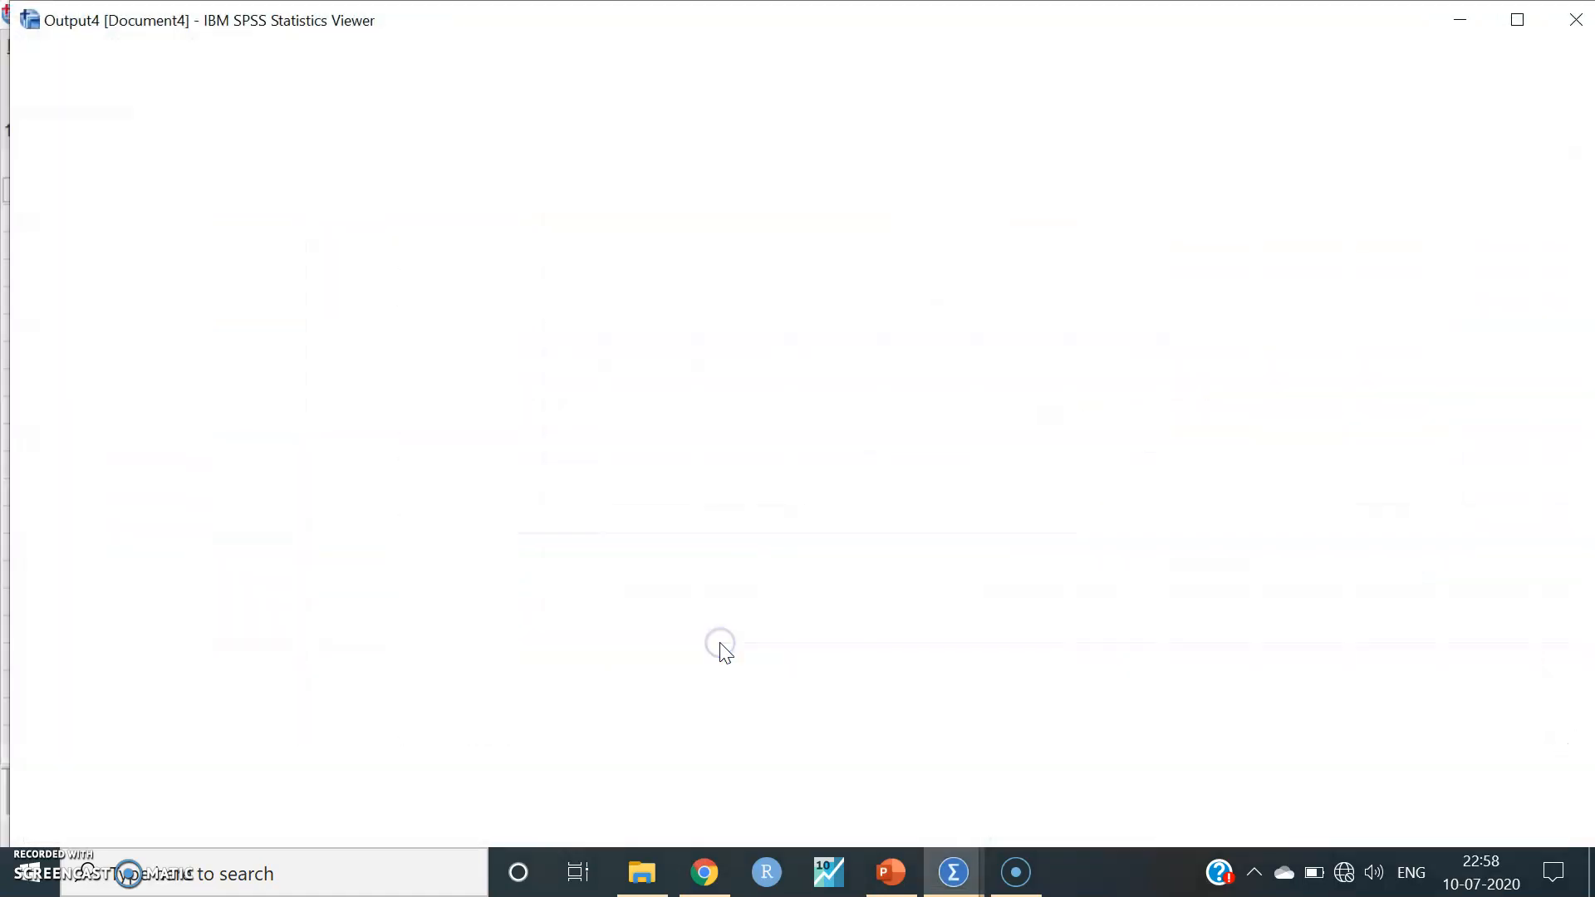
Examine the significance values of fact1, fact2, fact1*fact2 and block in the Tests of Between-Subjects Effects table.
left_click_drag(1575, 420, 1592, 548)
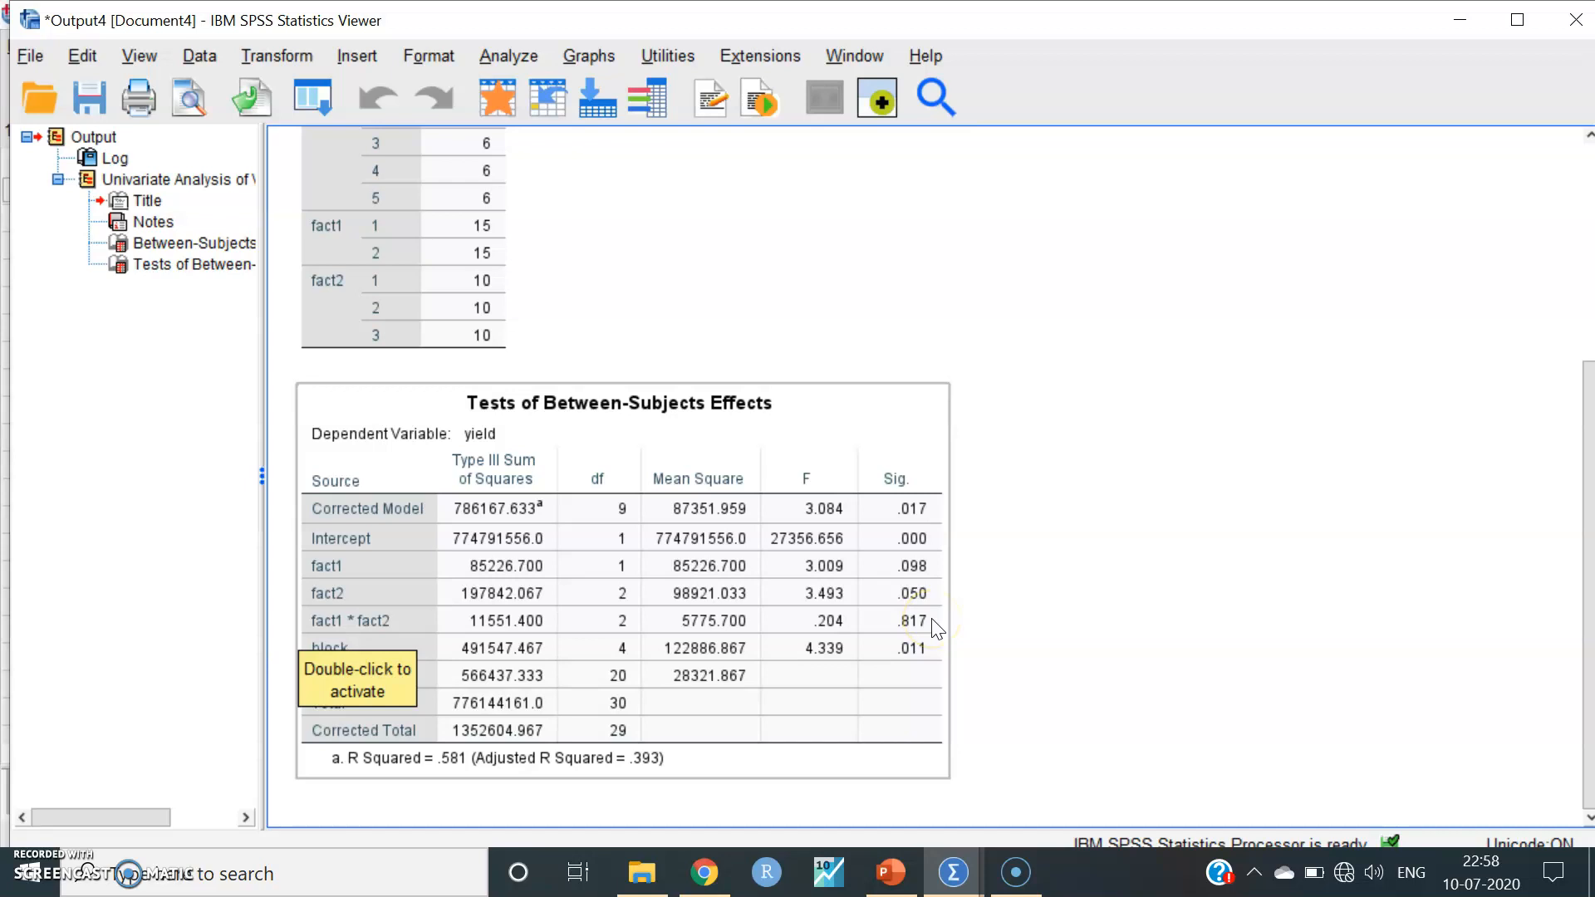
left_click(1005, 559)
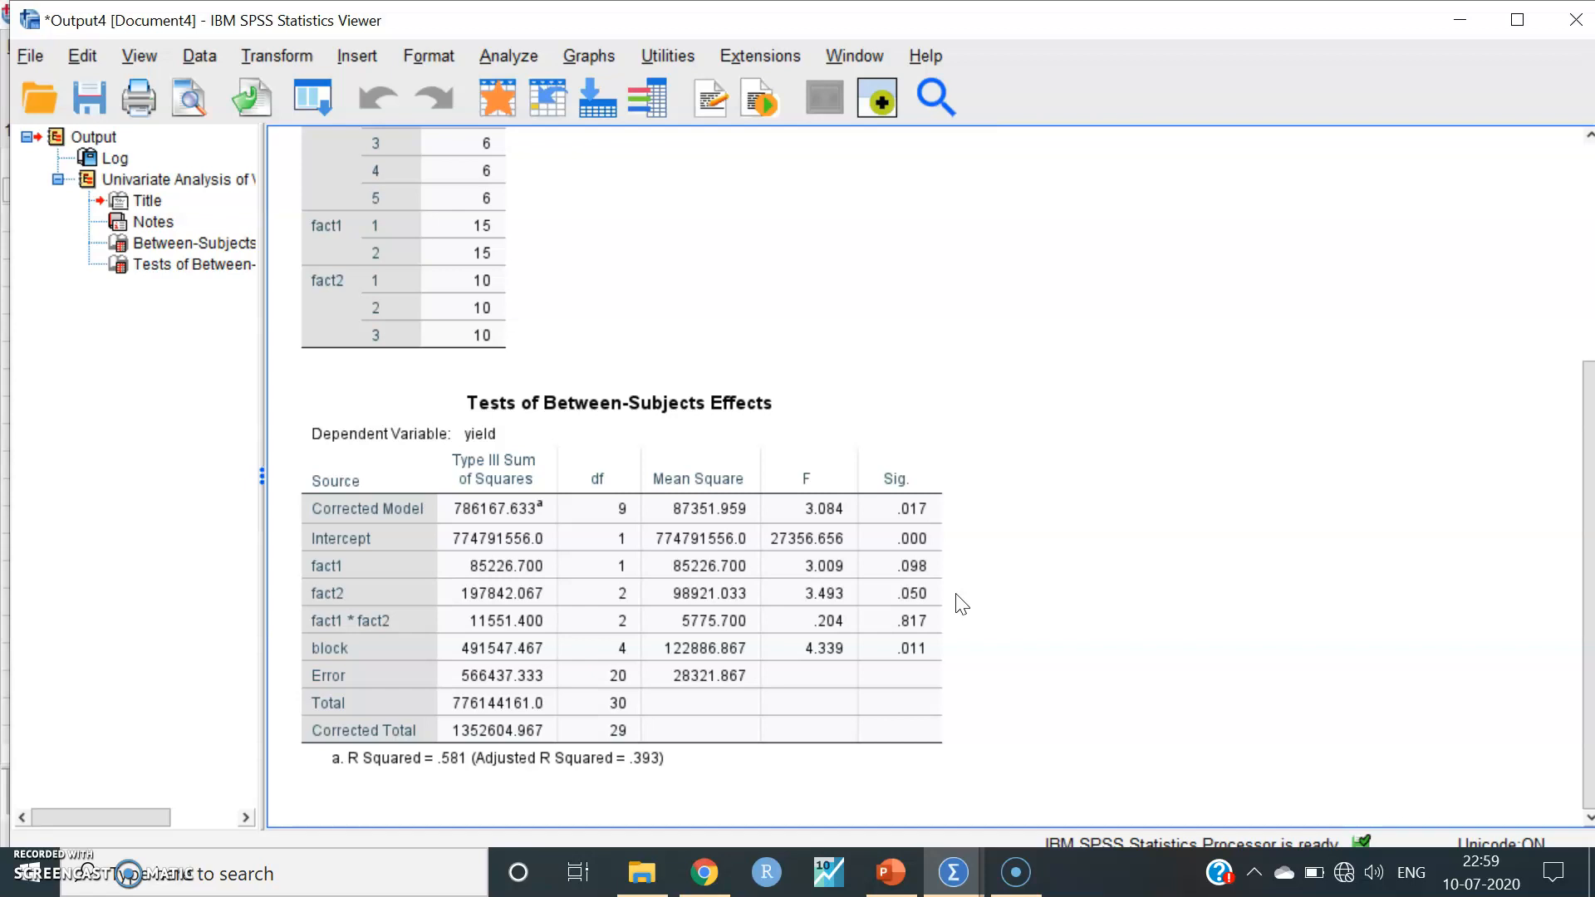
left_click(839, 619)
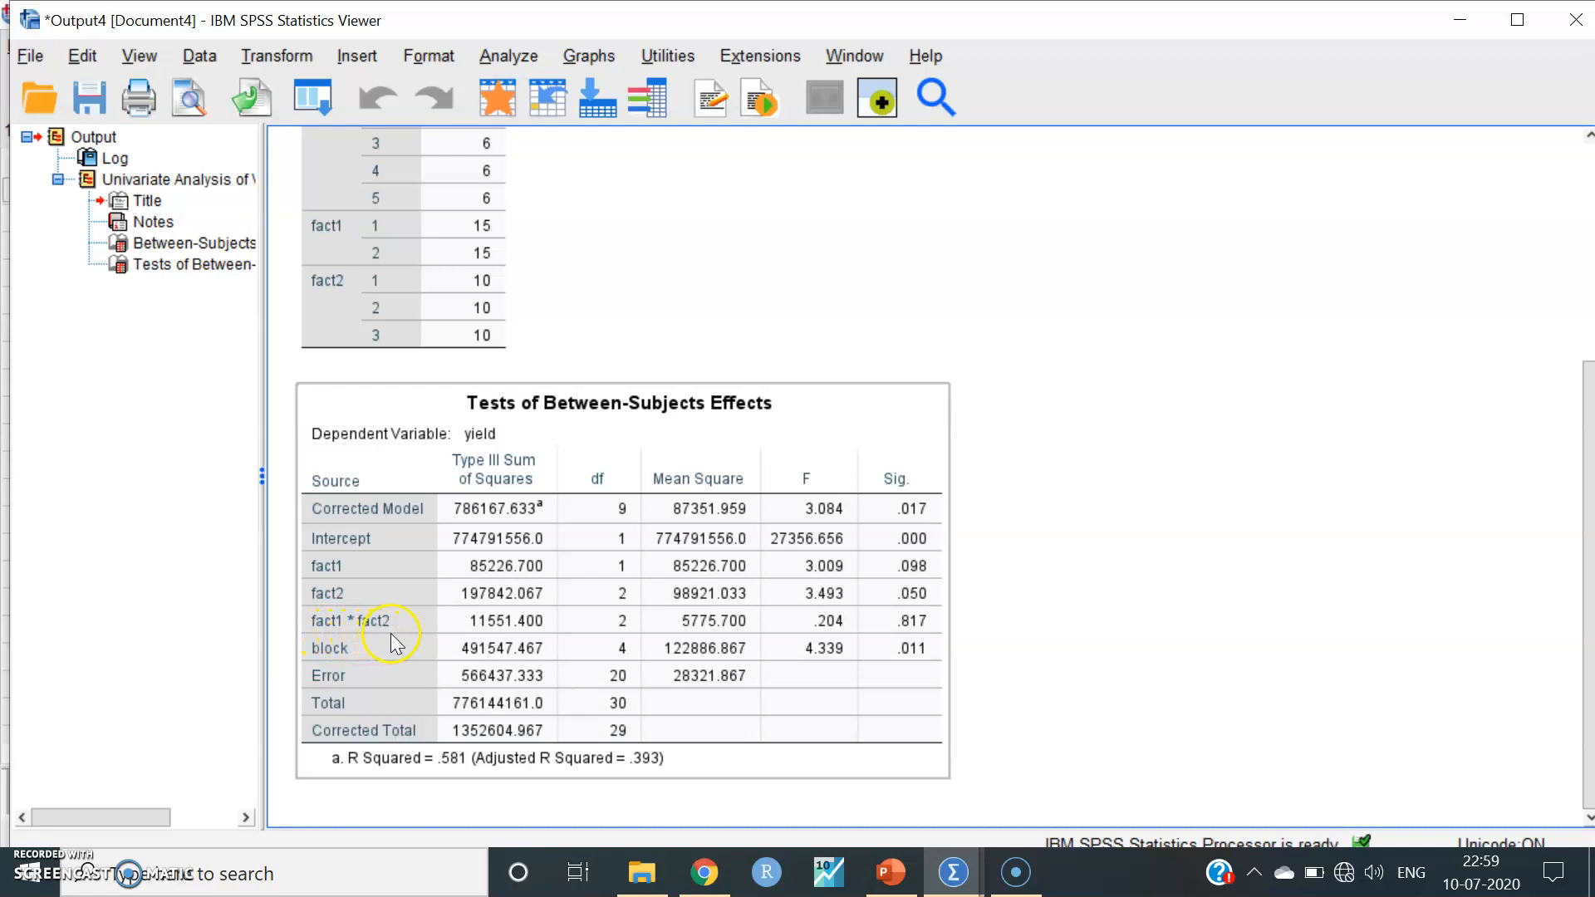
left_click(956, 627)
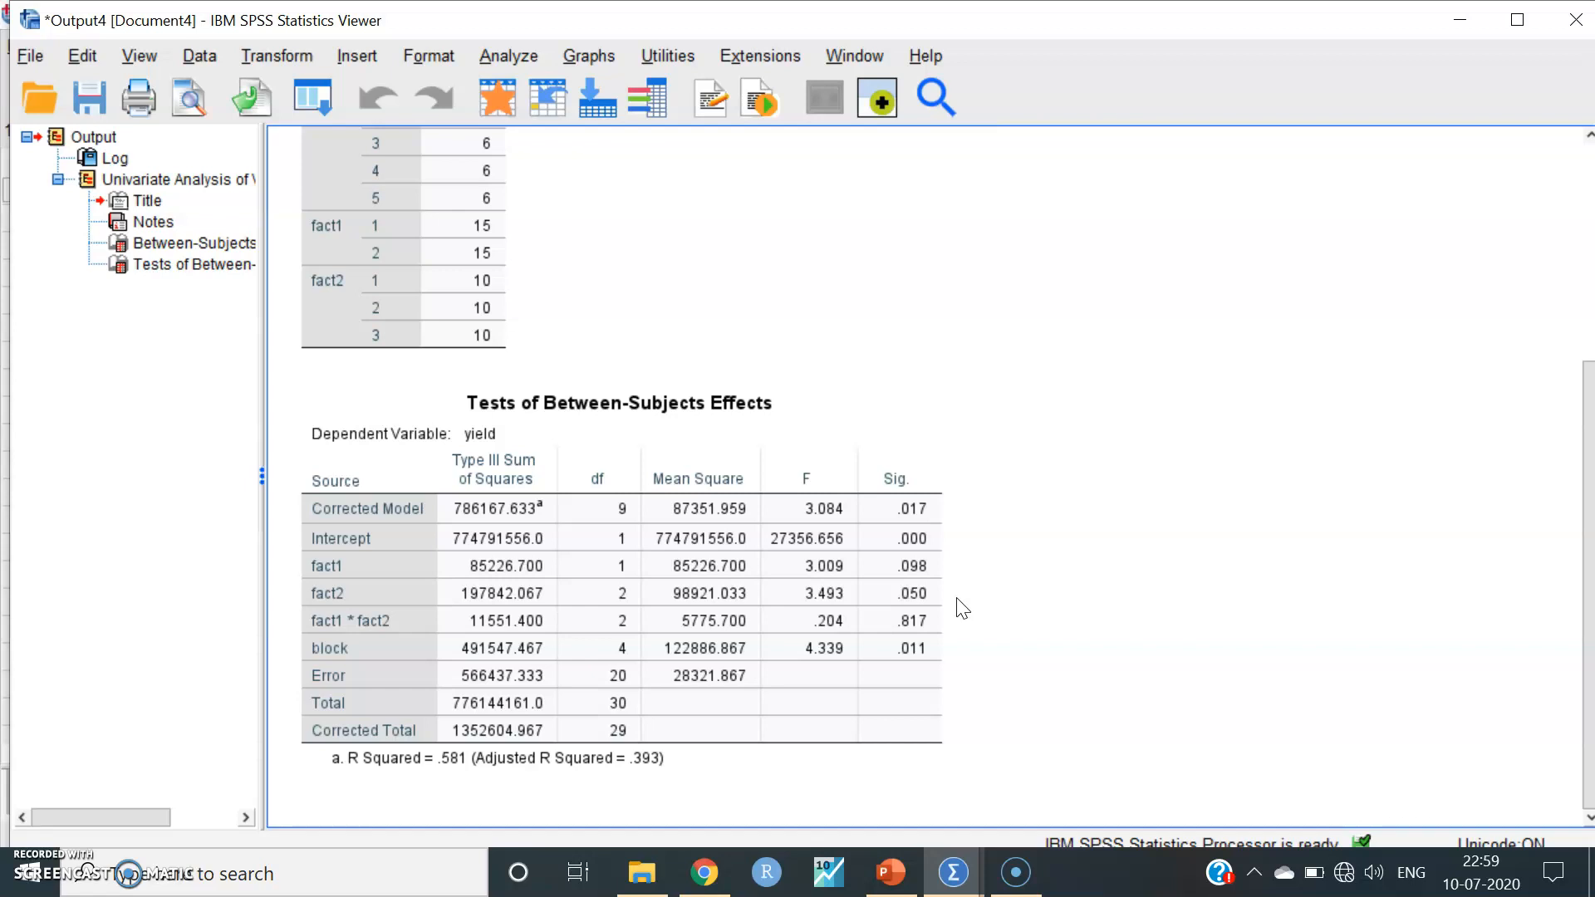
Return to the FACTORIAL RBD.sav data, reopen the univariate analysis and request an LSD post hoc test for fact2.
mouse_move(976, 882)
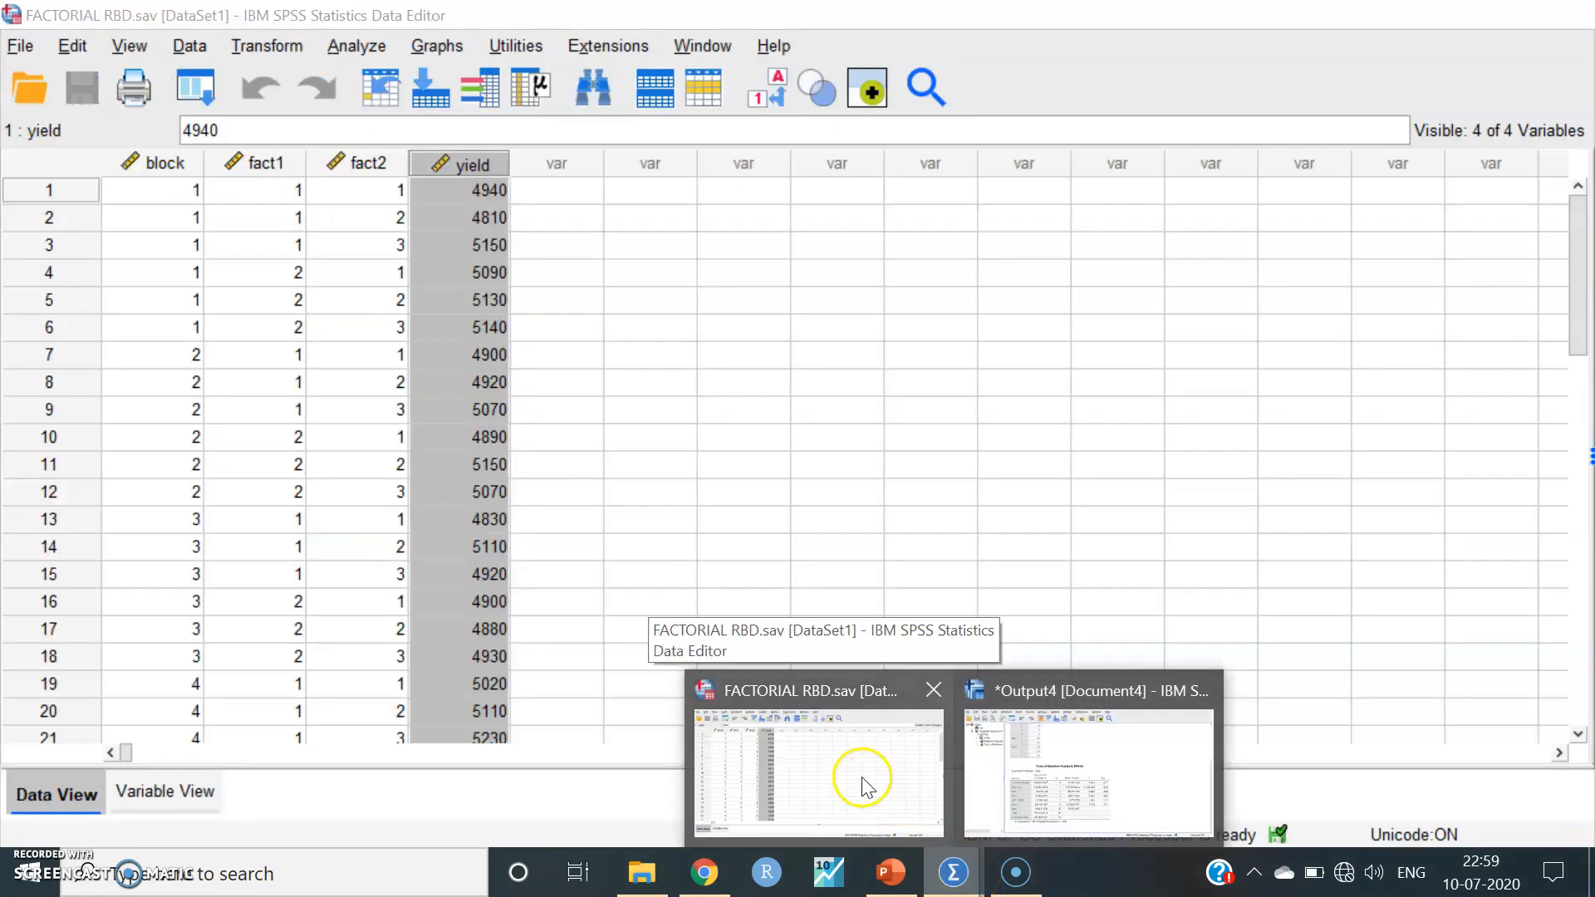
left_click(862, 777)
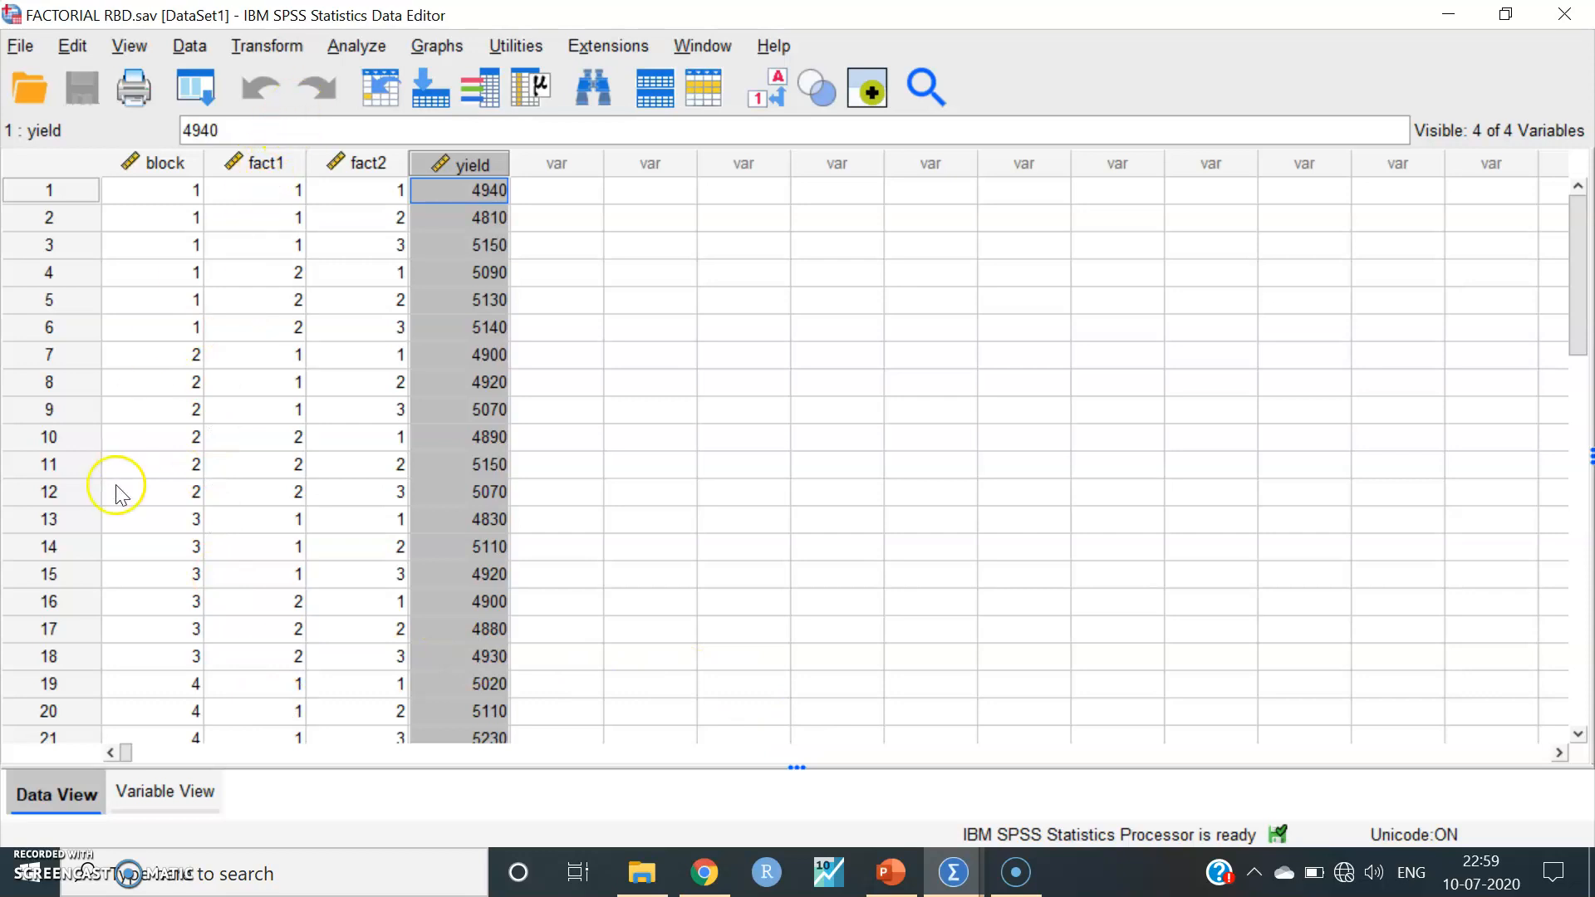
left_click(357, 46)
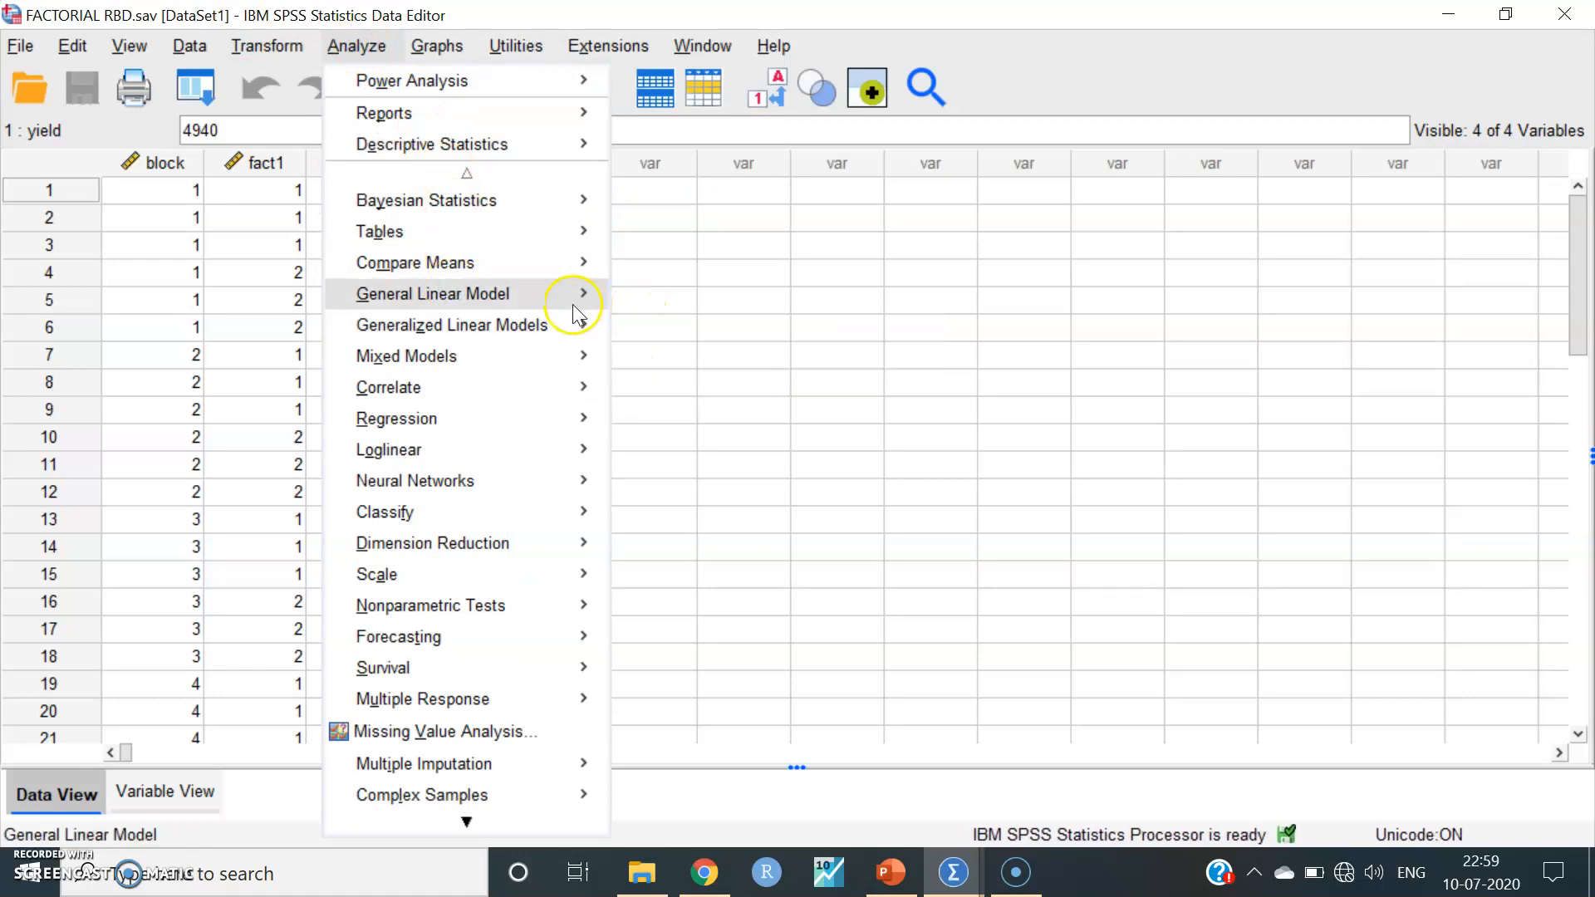
mouse_move(581, 295)
left_click(640, 301)
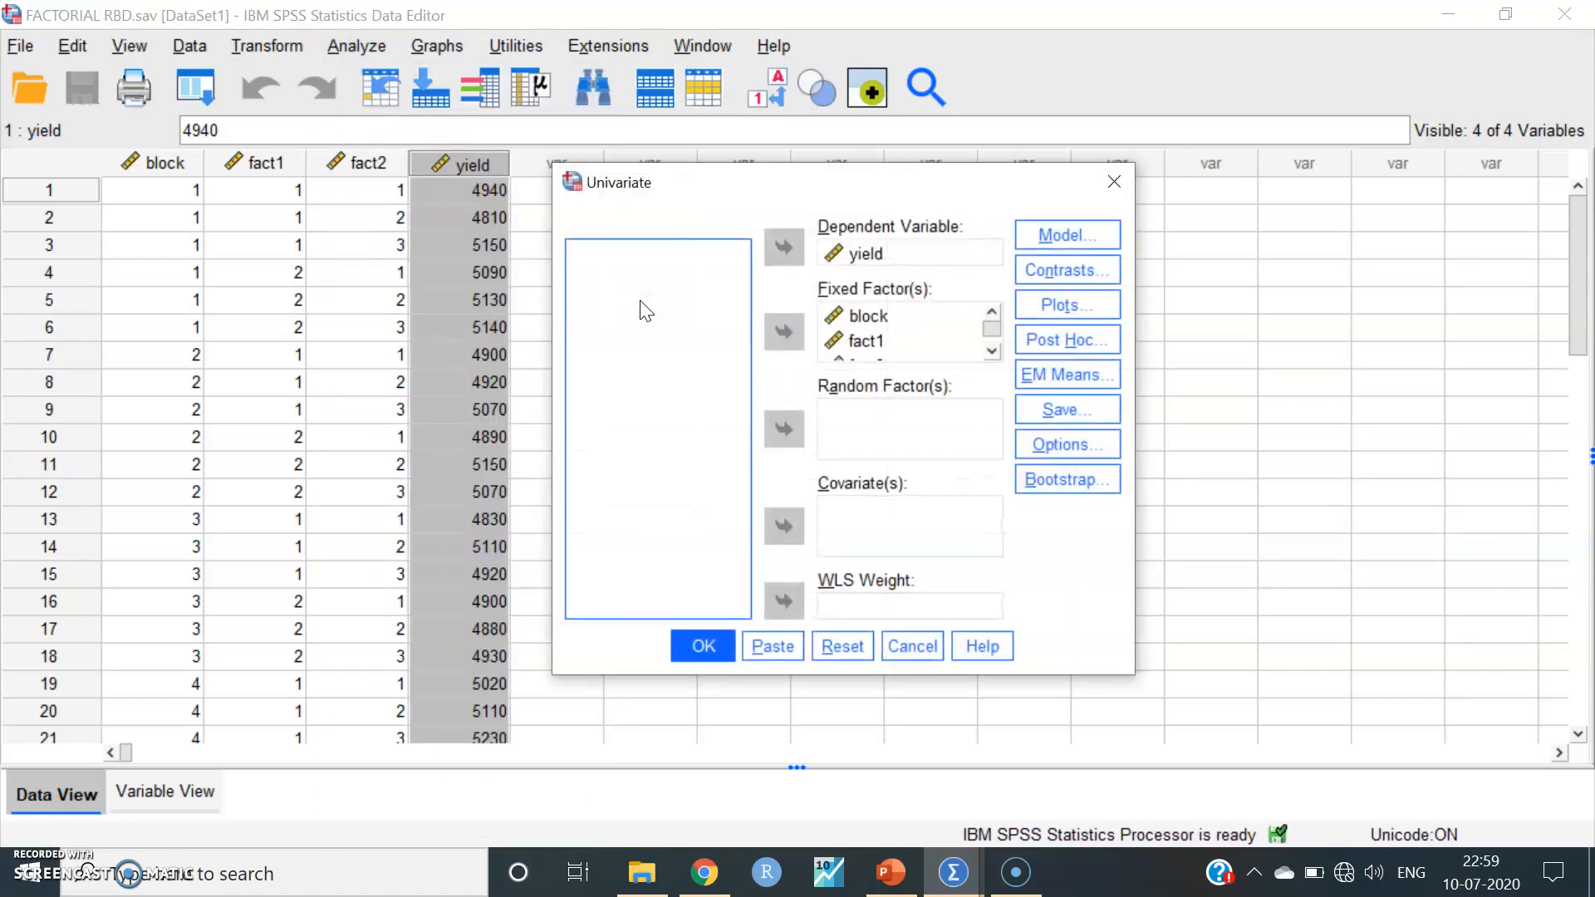
left_click(1053, 344)
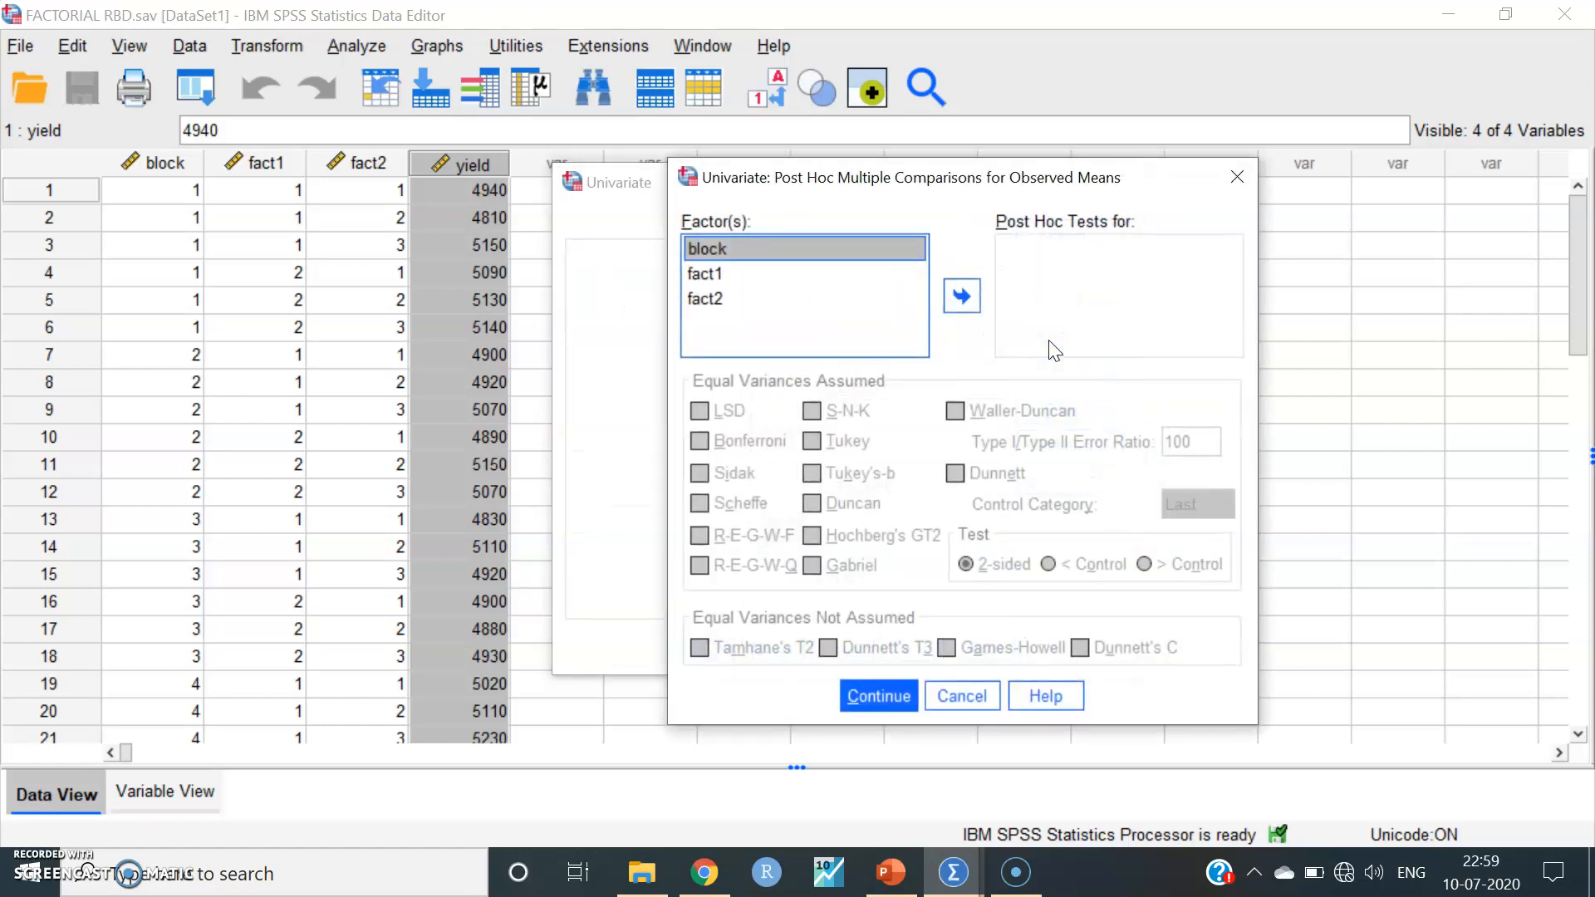
left_click(717, 300)
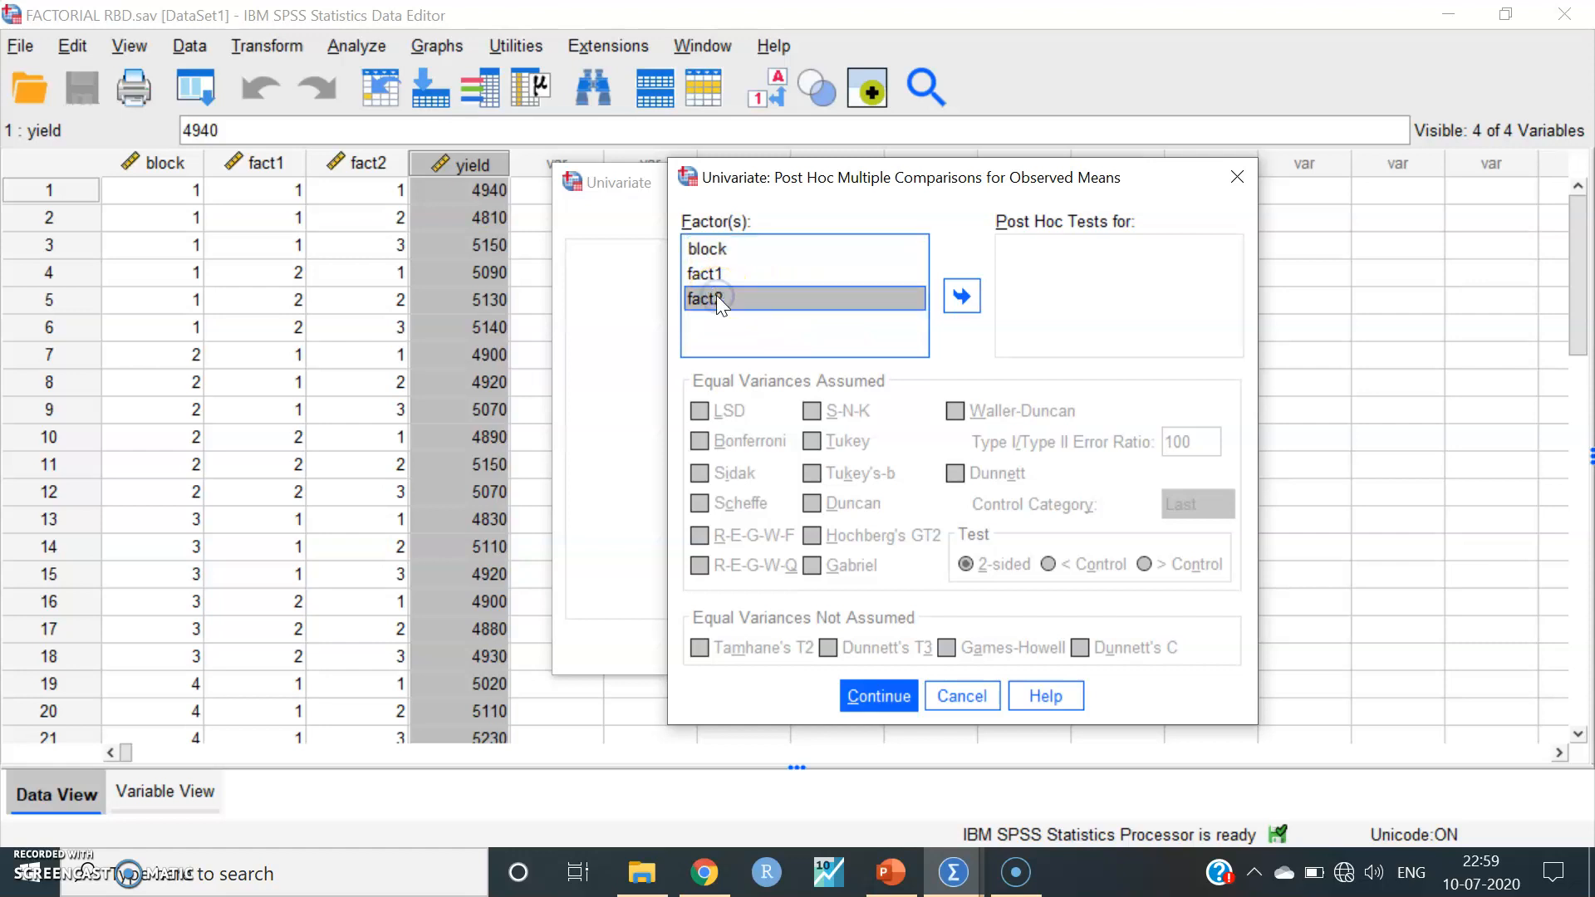
left_click(962, 300)
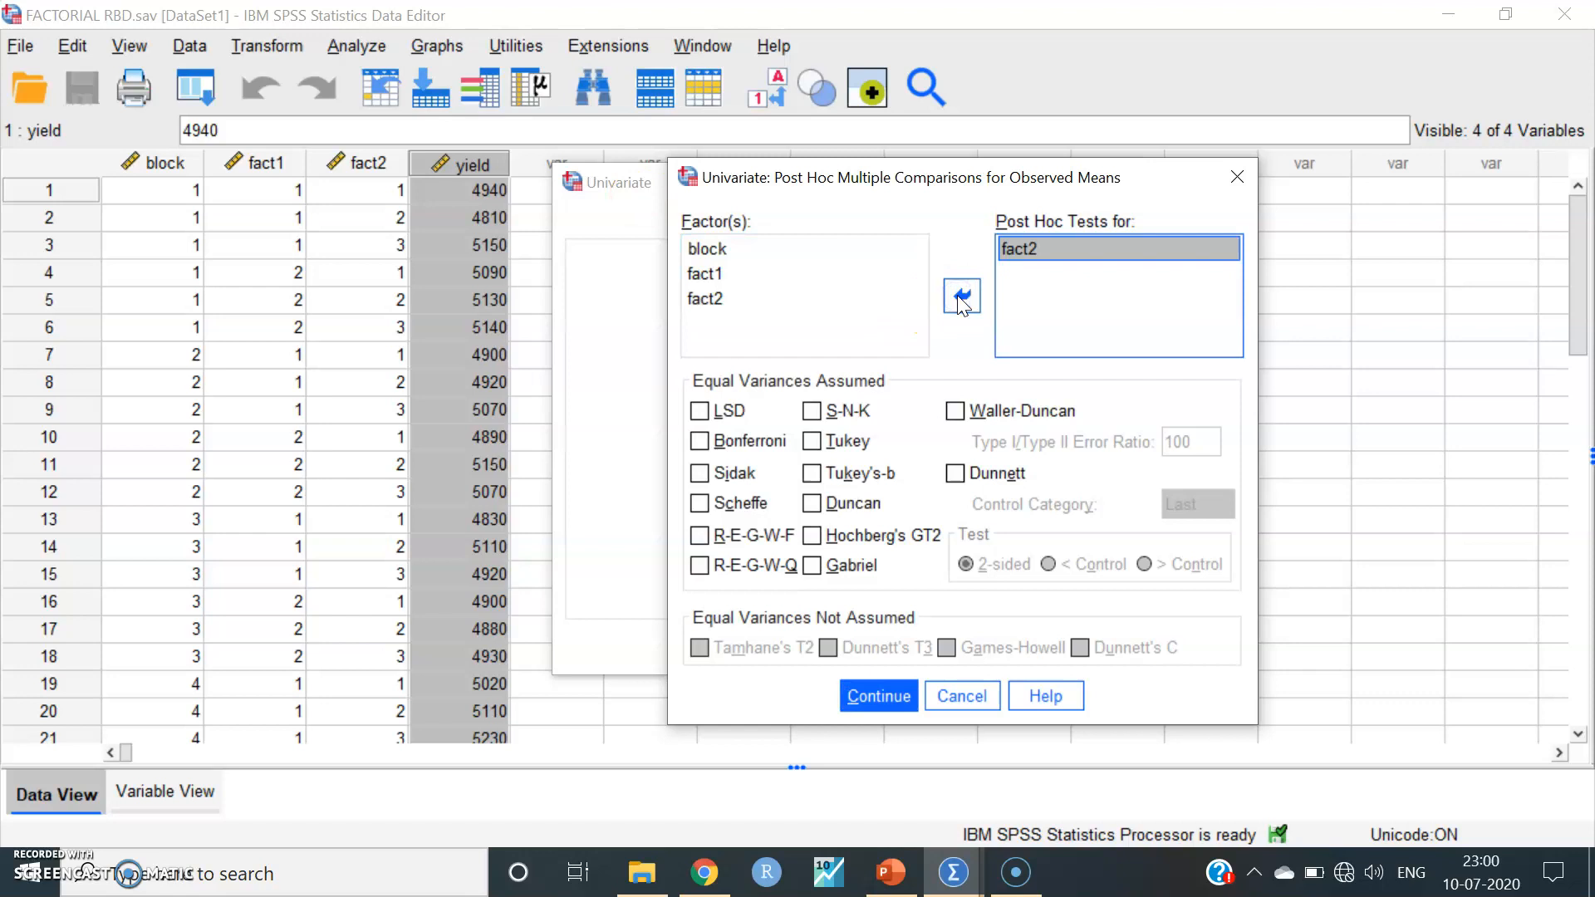
left_click(1056, 232)
left_click(700, 412)
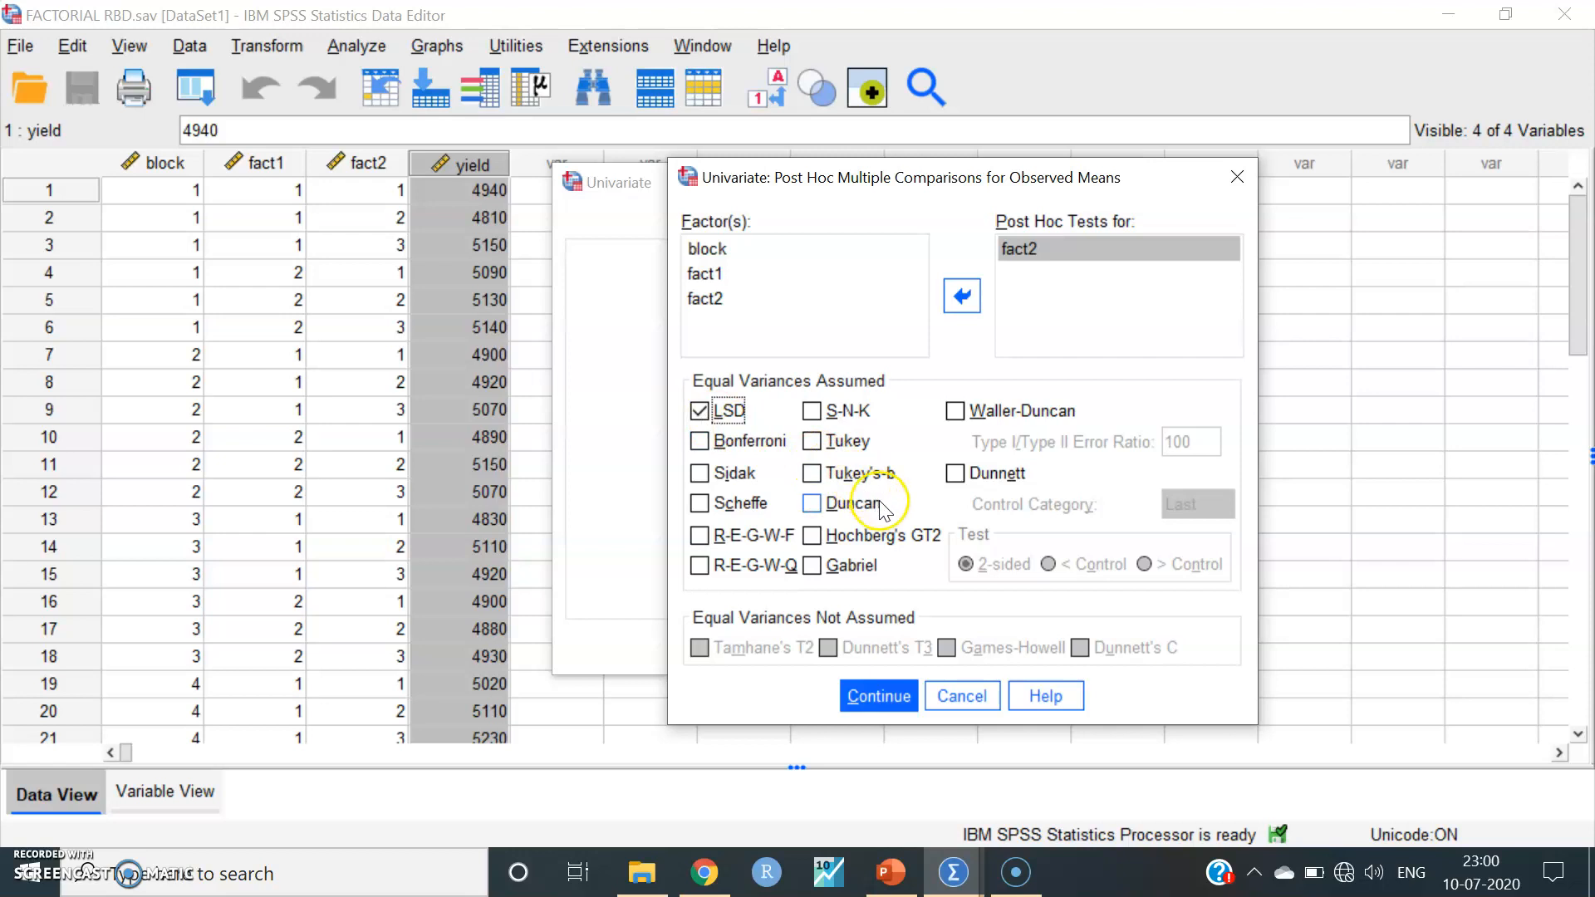
left_click(811, 507)
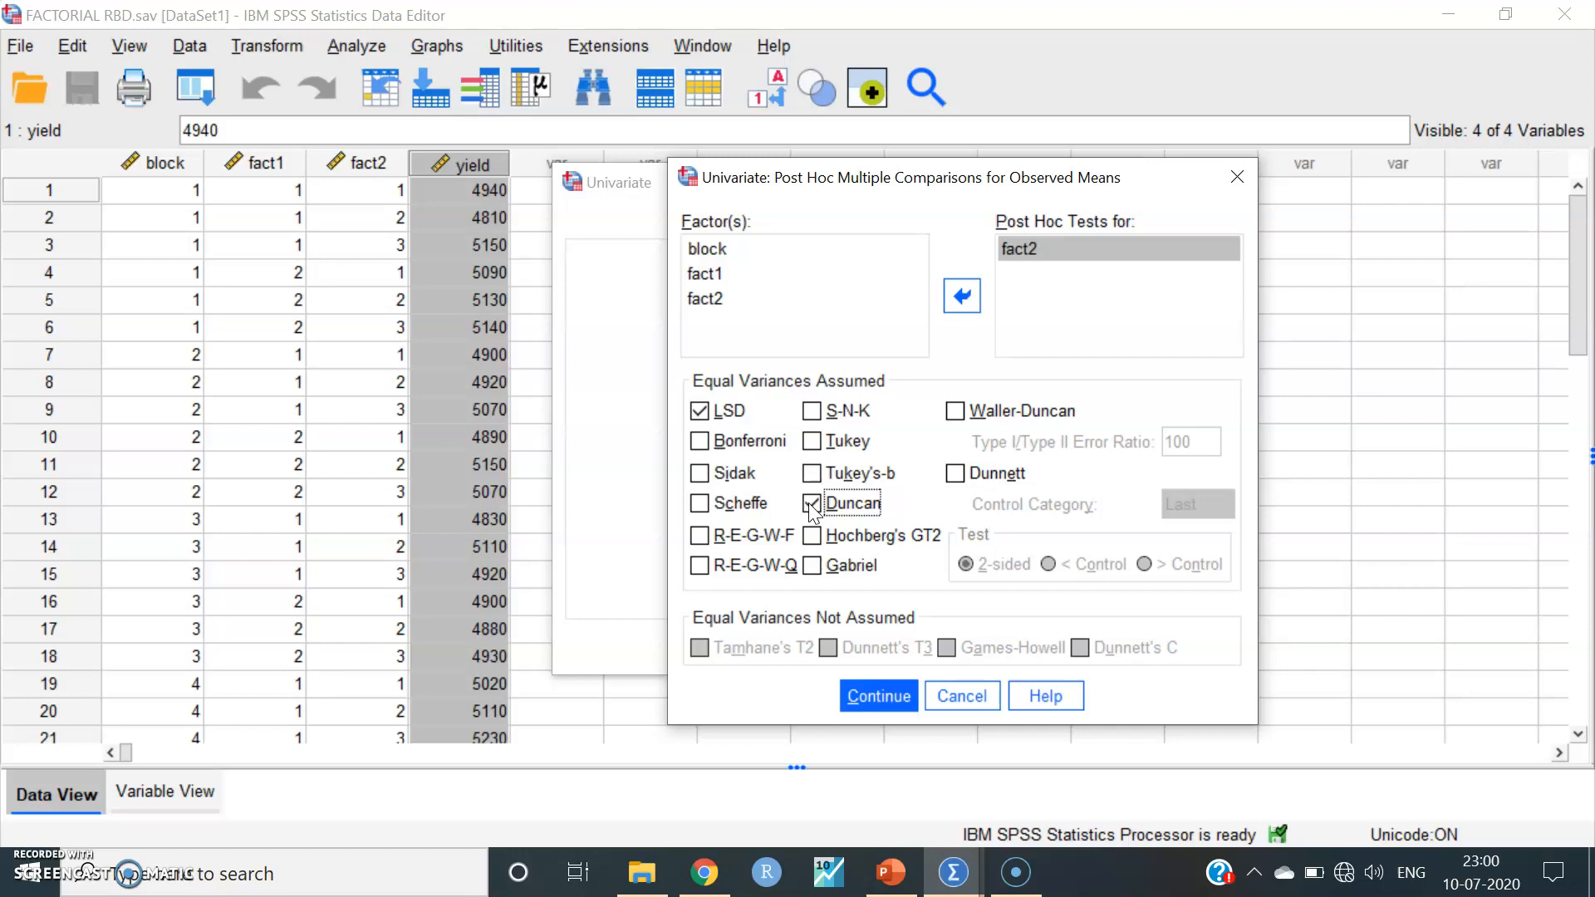
left_click(811, 504)
left_click(818, 450)
left_click(818, 450)
left_click(957, 475)
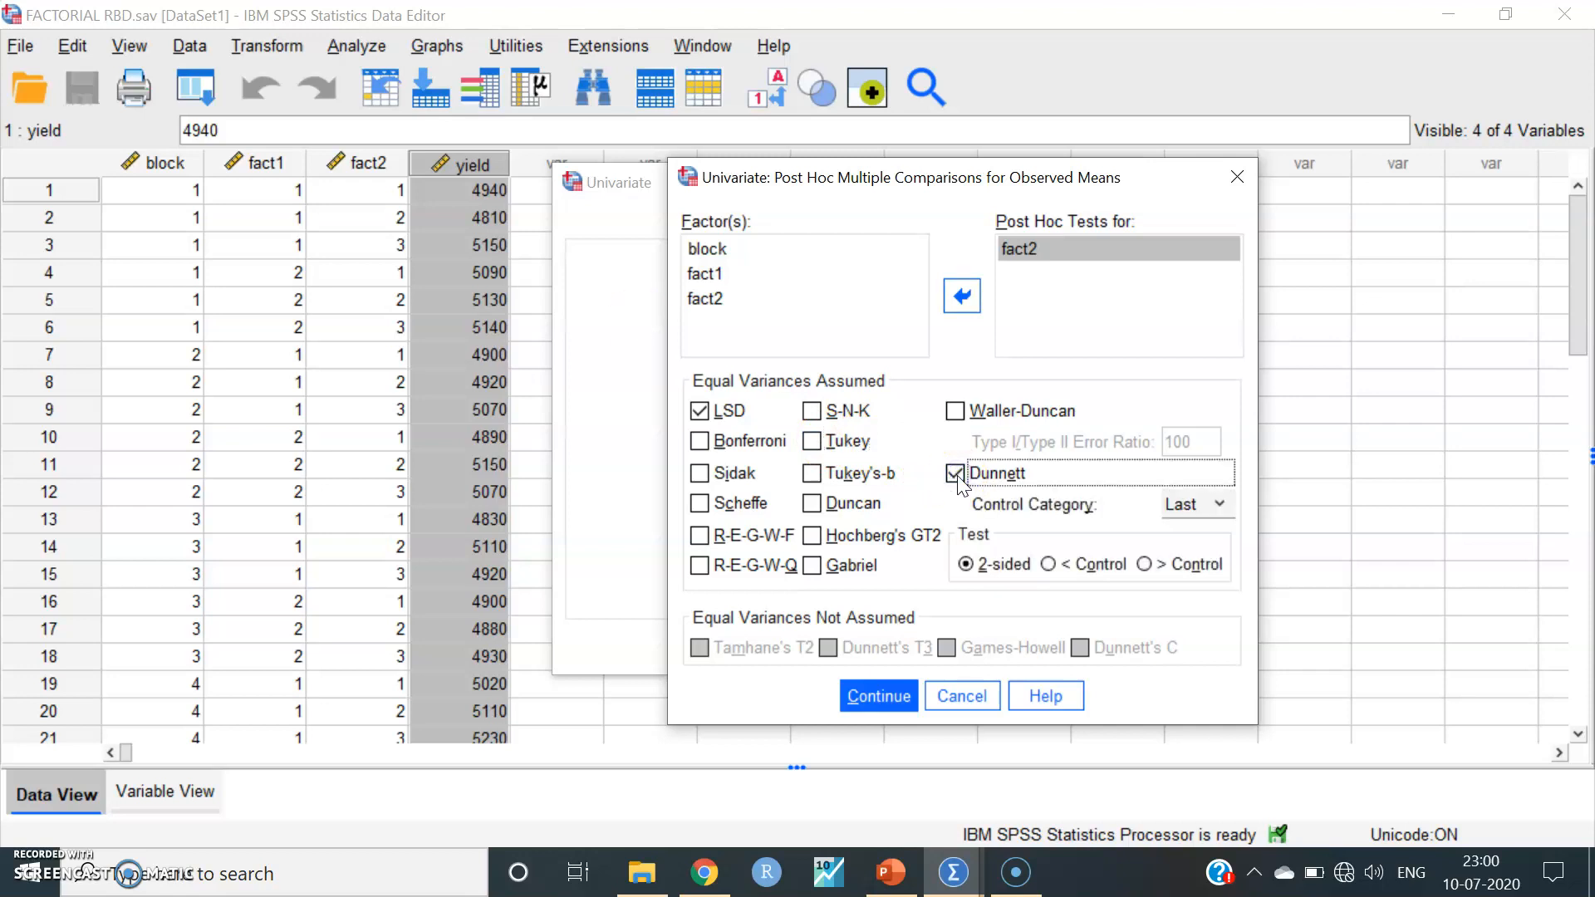
left_click(957, 477)
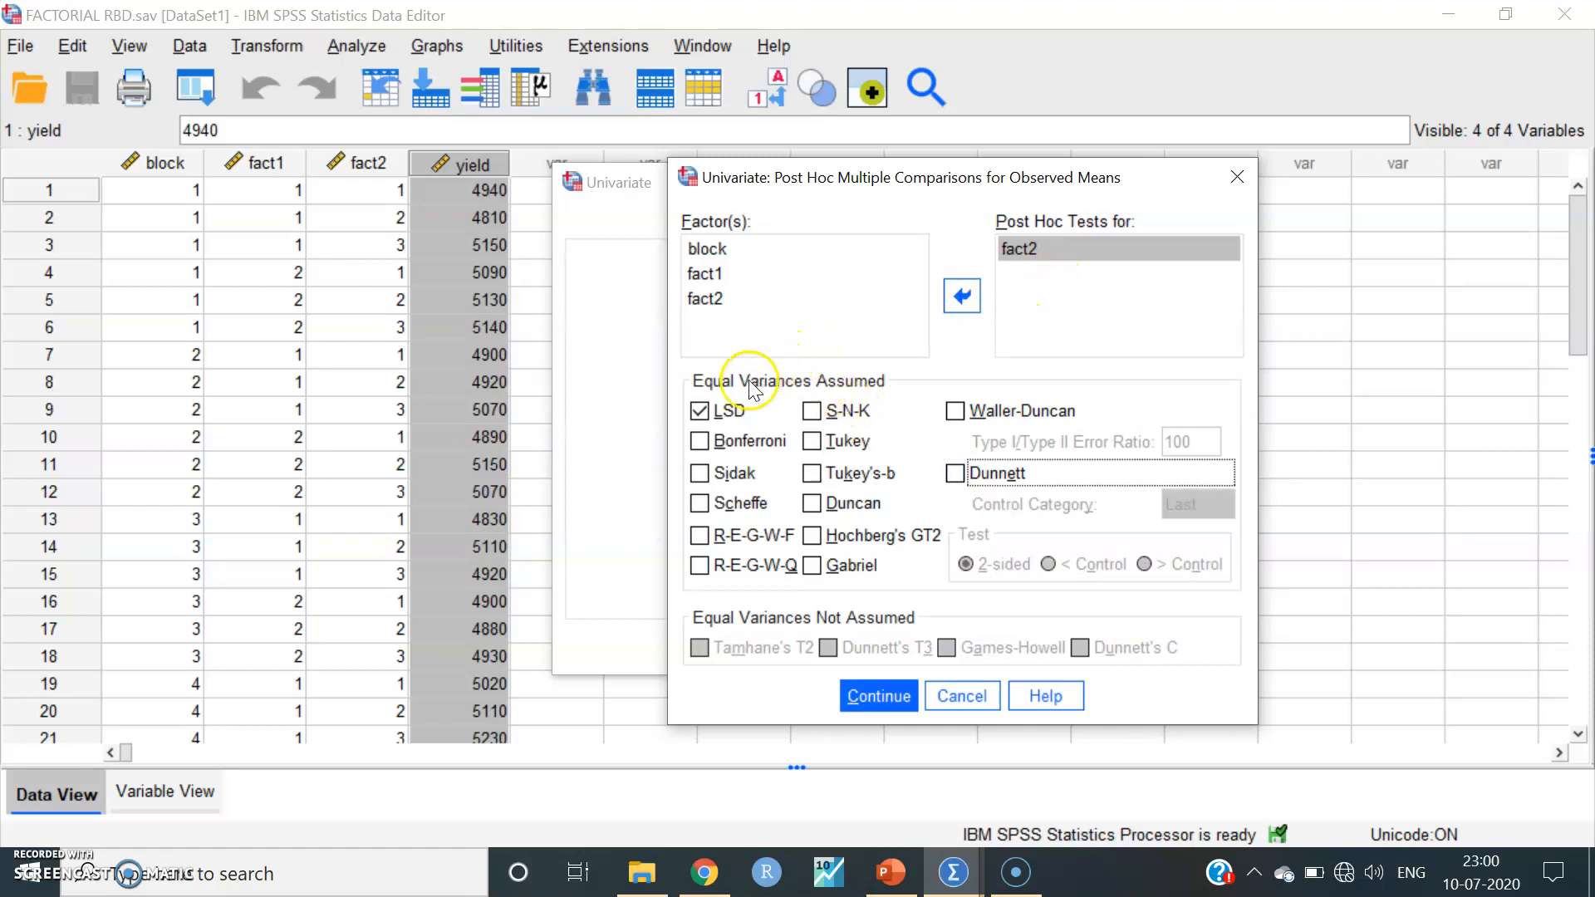
Accept LSD as the only post hoc test for fact2 and run the univariate analysis.
left_click(699, 416)
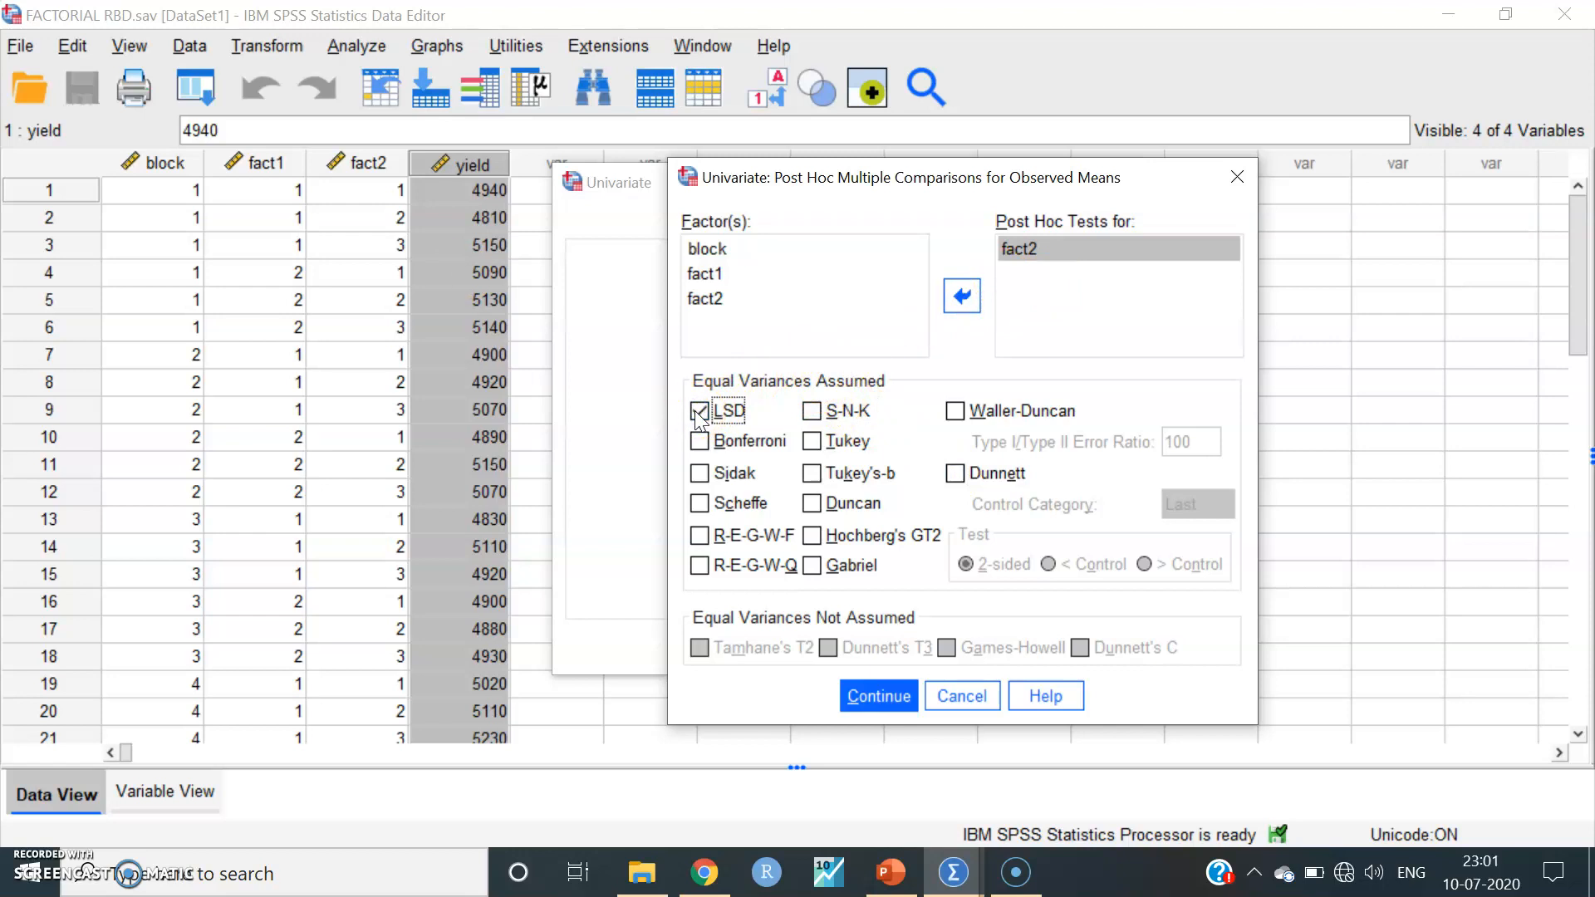
left_click(879, 696)
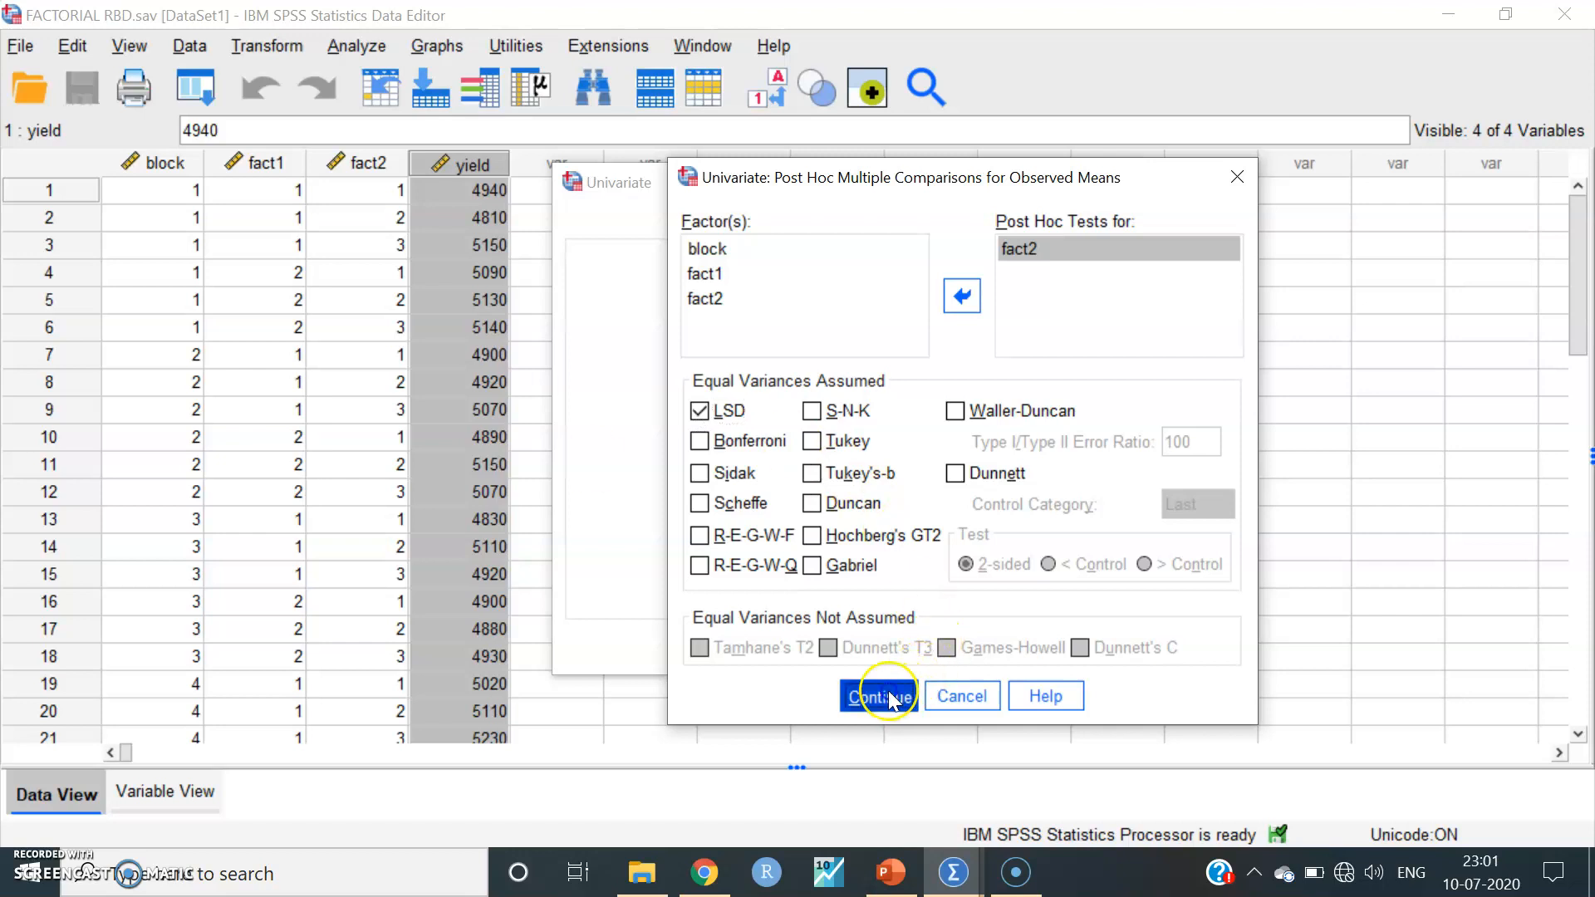
left_click(706, 646)
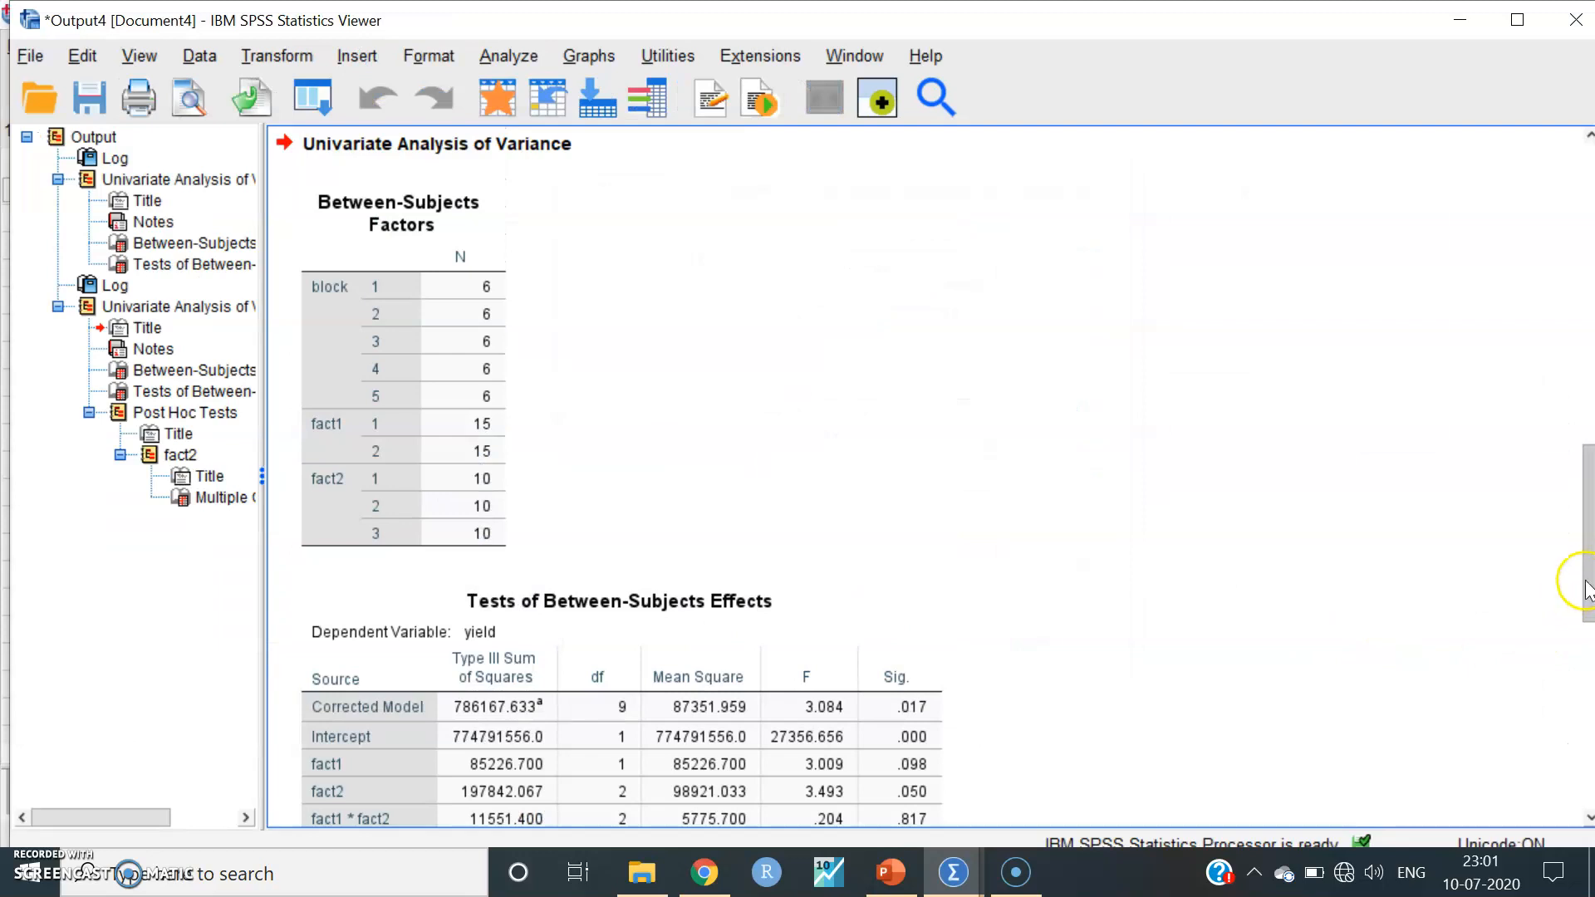
Examine the LSD Multiple Comparisons table for fact2 and the significance of each pair of levels.
scroll(1589, 591, "down", 3)
left_click_drag(1589, 592, 1589, 736)
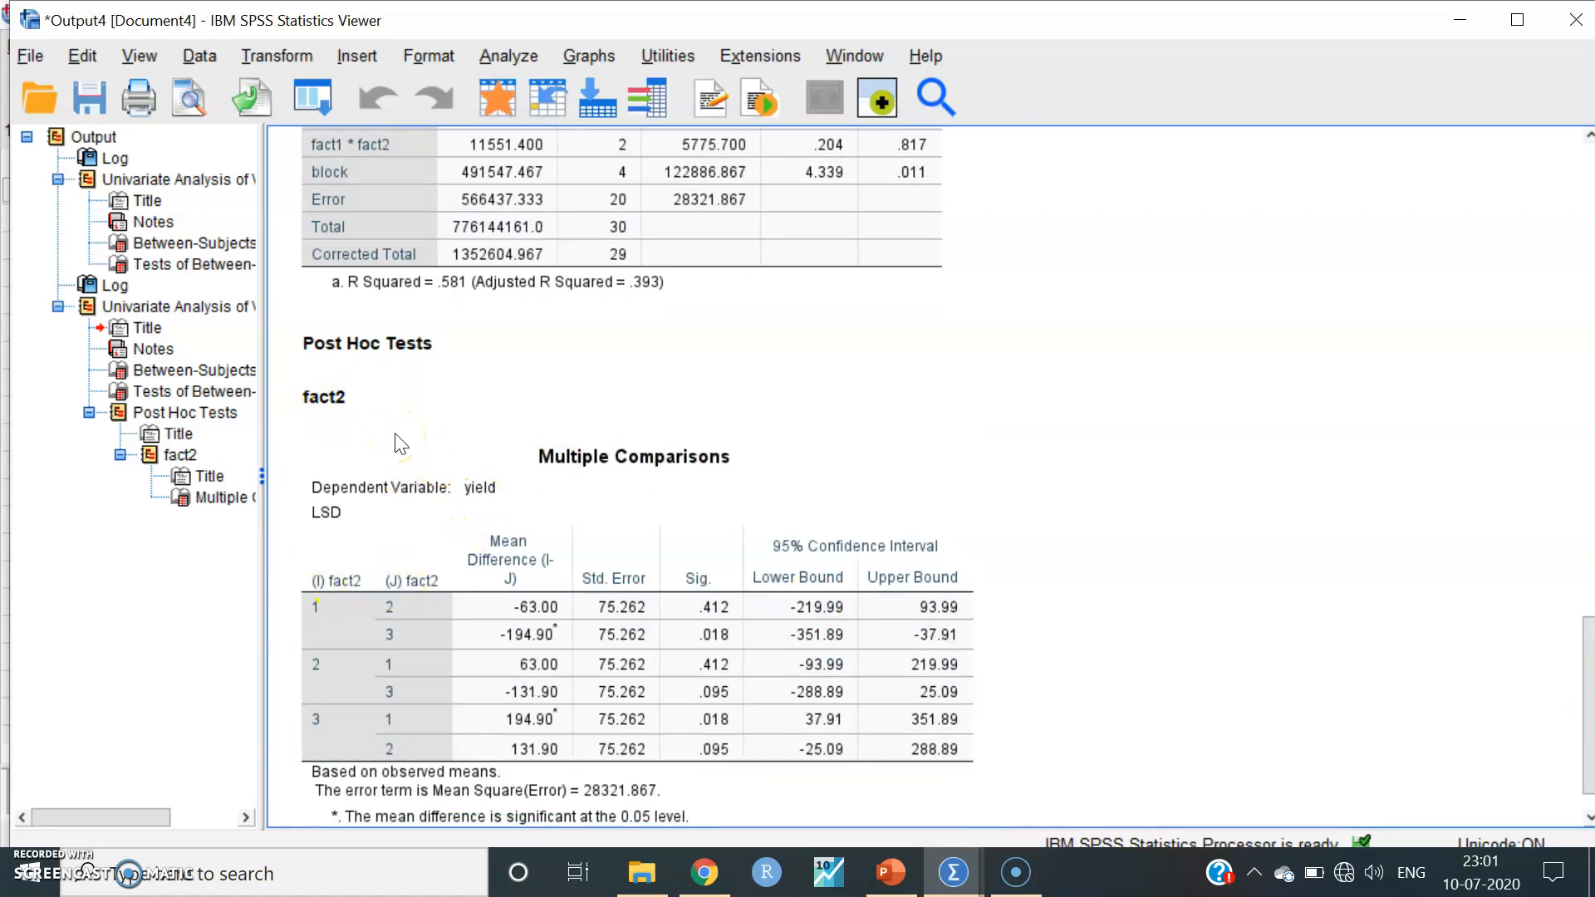
left_click(366, 621)
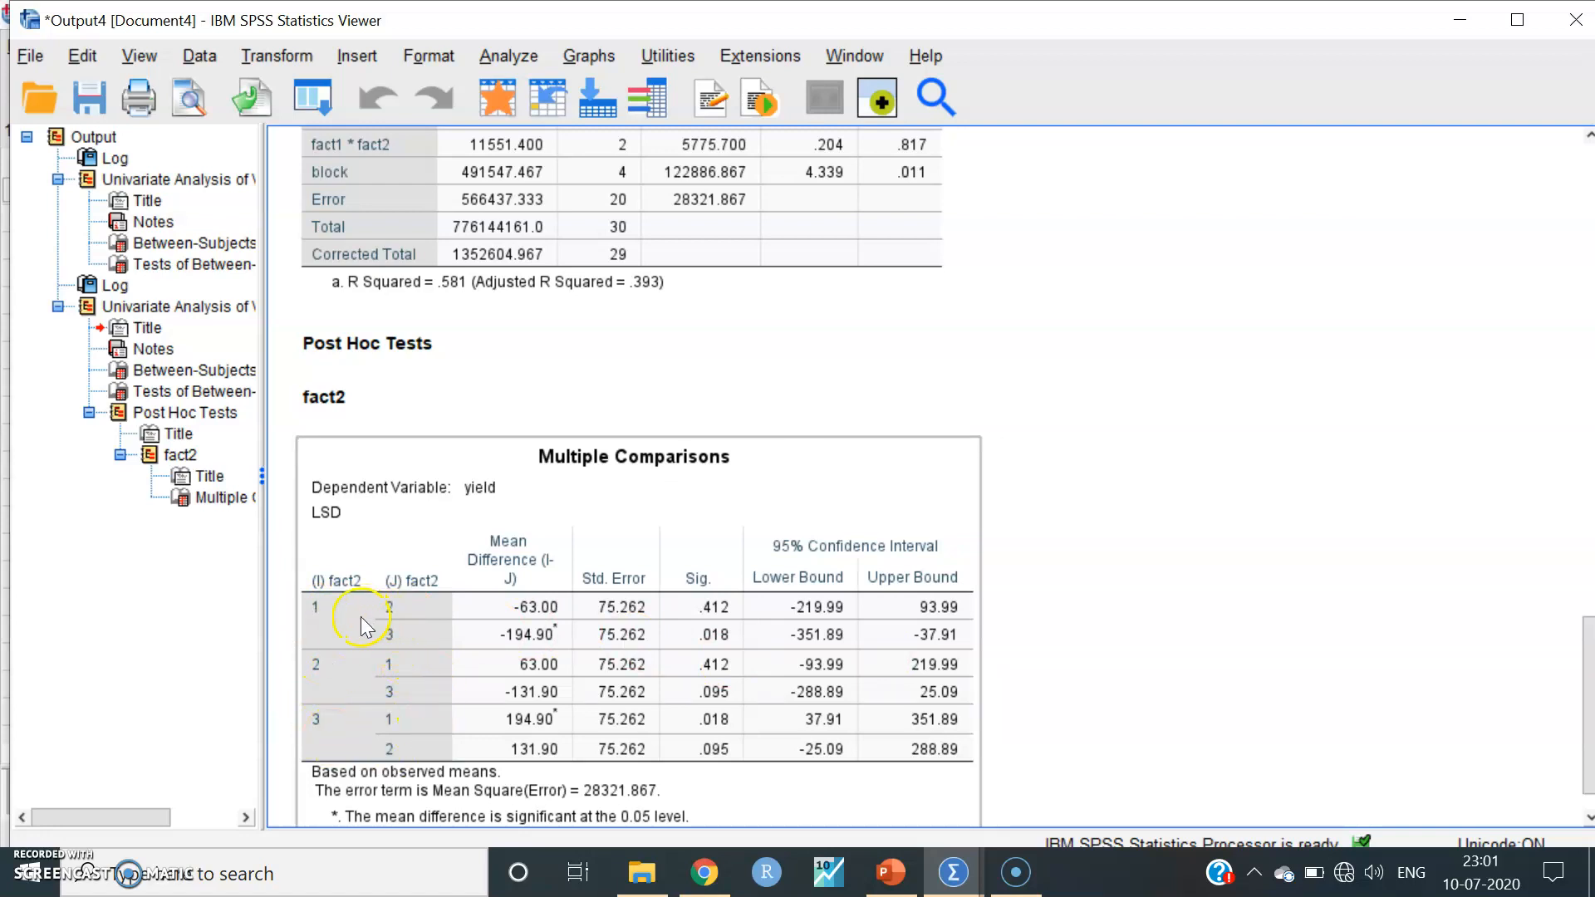
left_click(1121, 664)
left_click(703, 609)
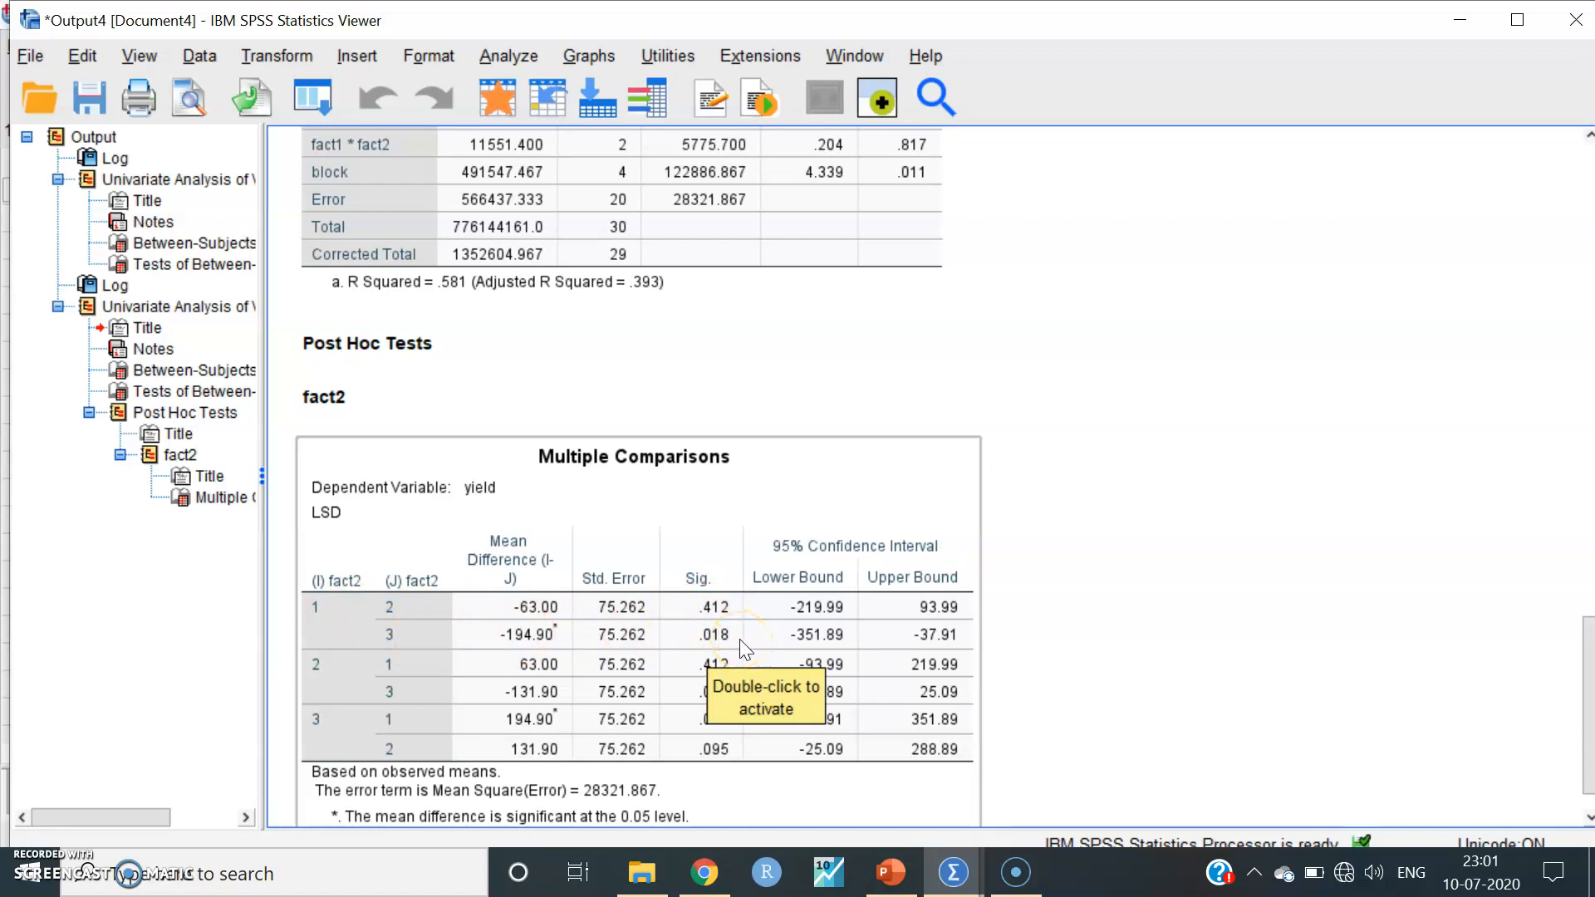
left_click(1009, 646)
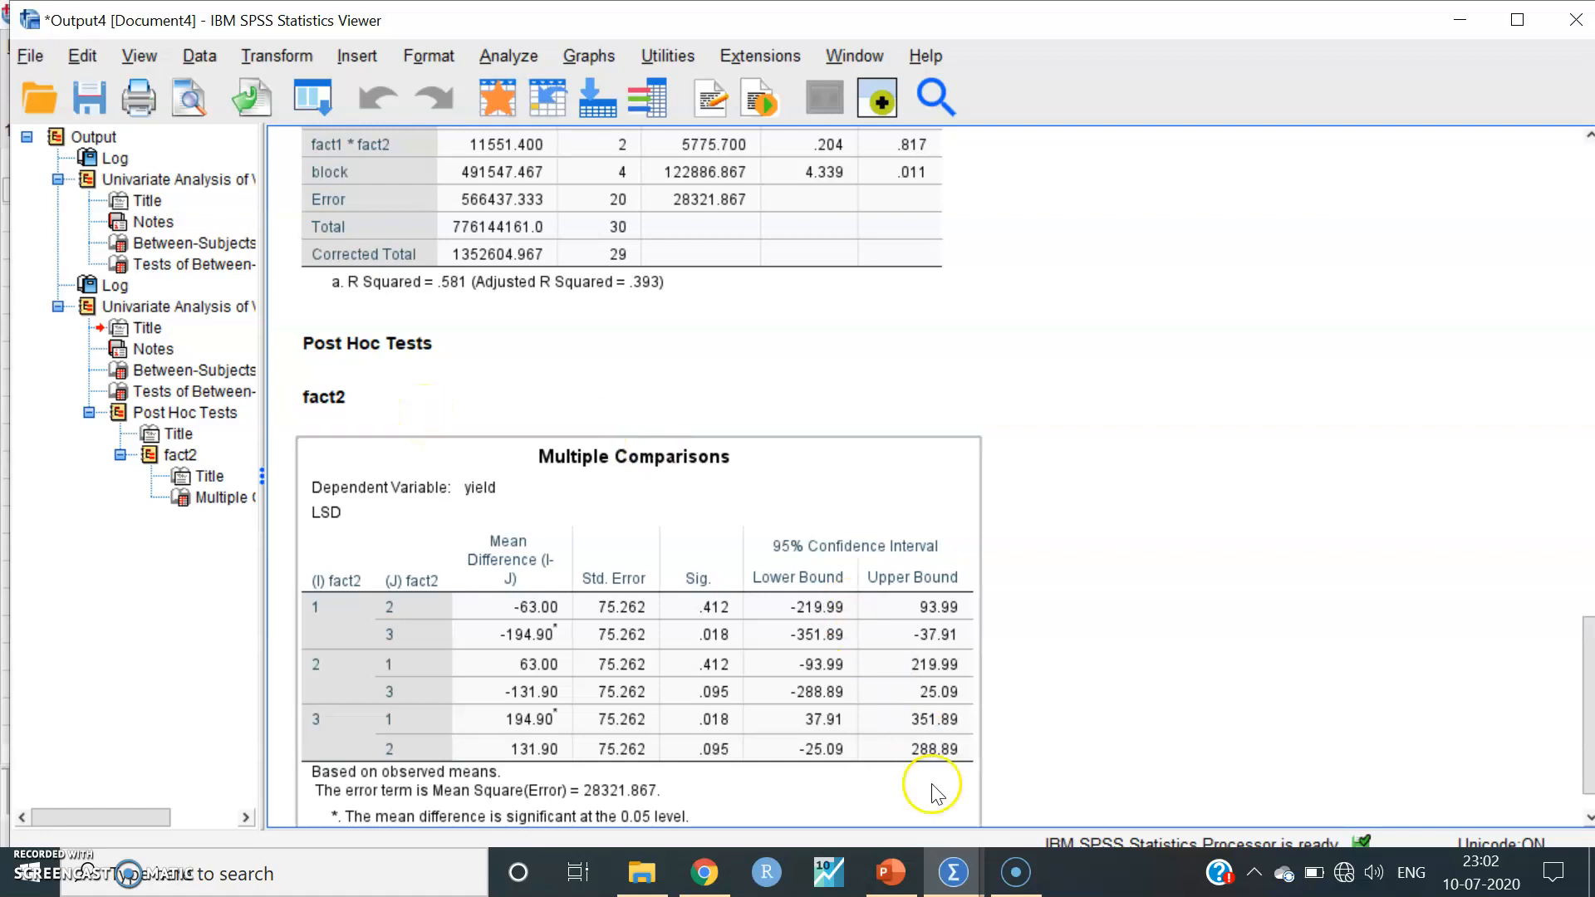
Switch to the Factorial presentation in PowerPoint, go to the closing Thank You slide and show it full screen.
mouse_move(911, 891)
left_click(887, 763)
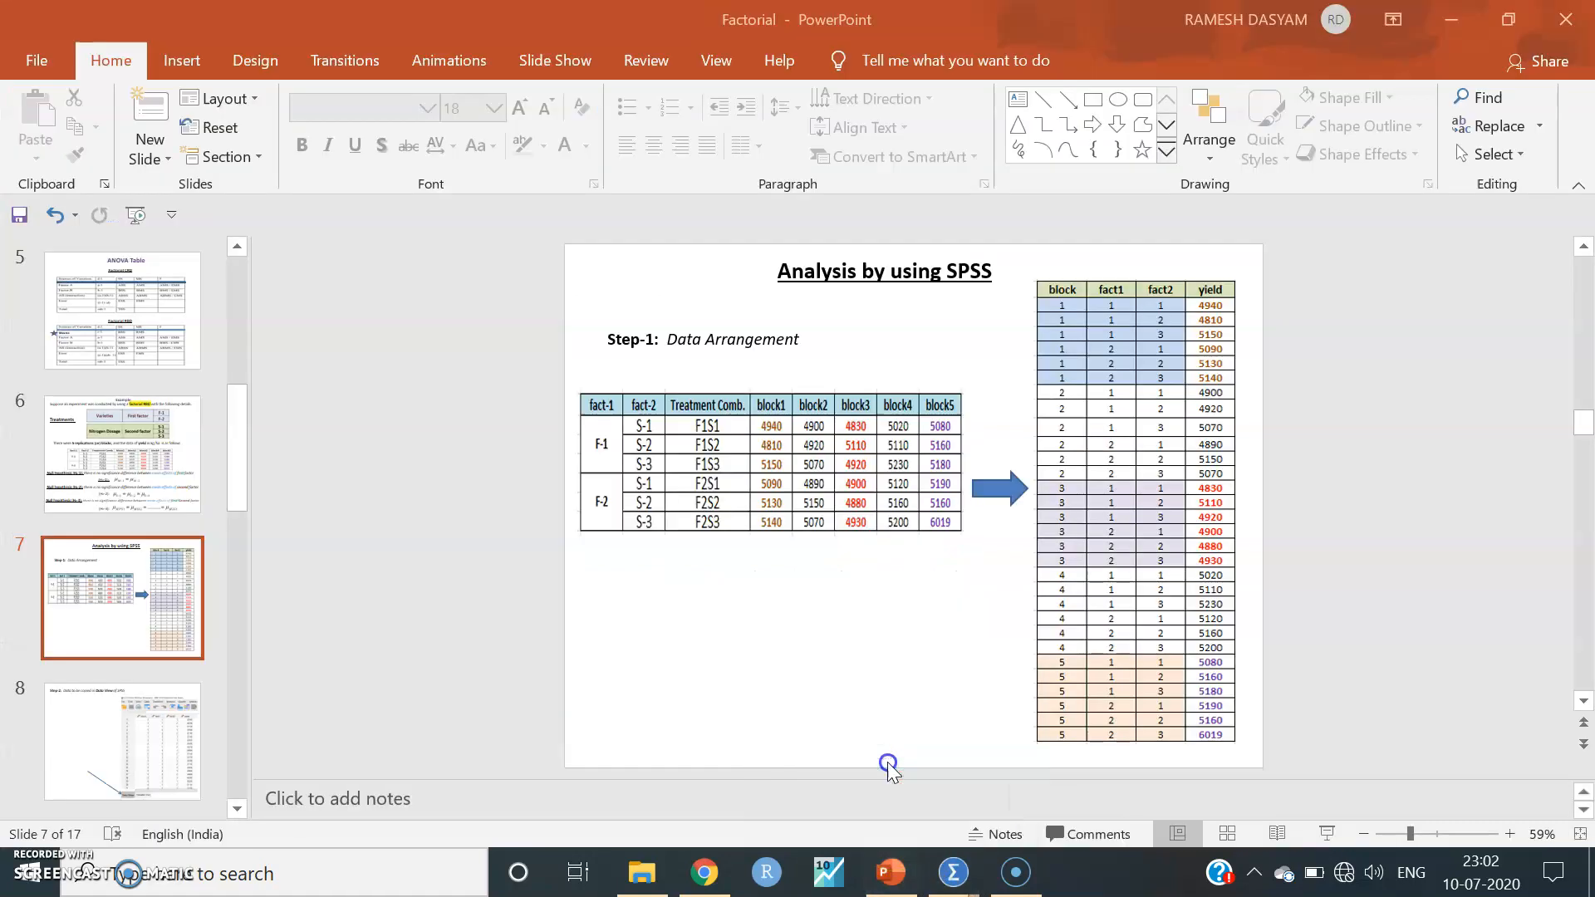
left_click_drag(1589, 441, 1564, 731)
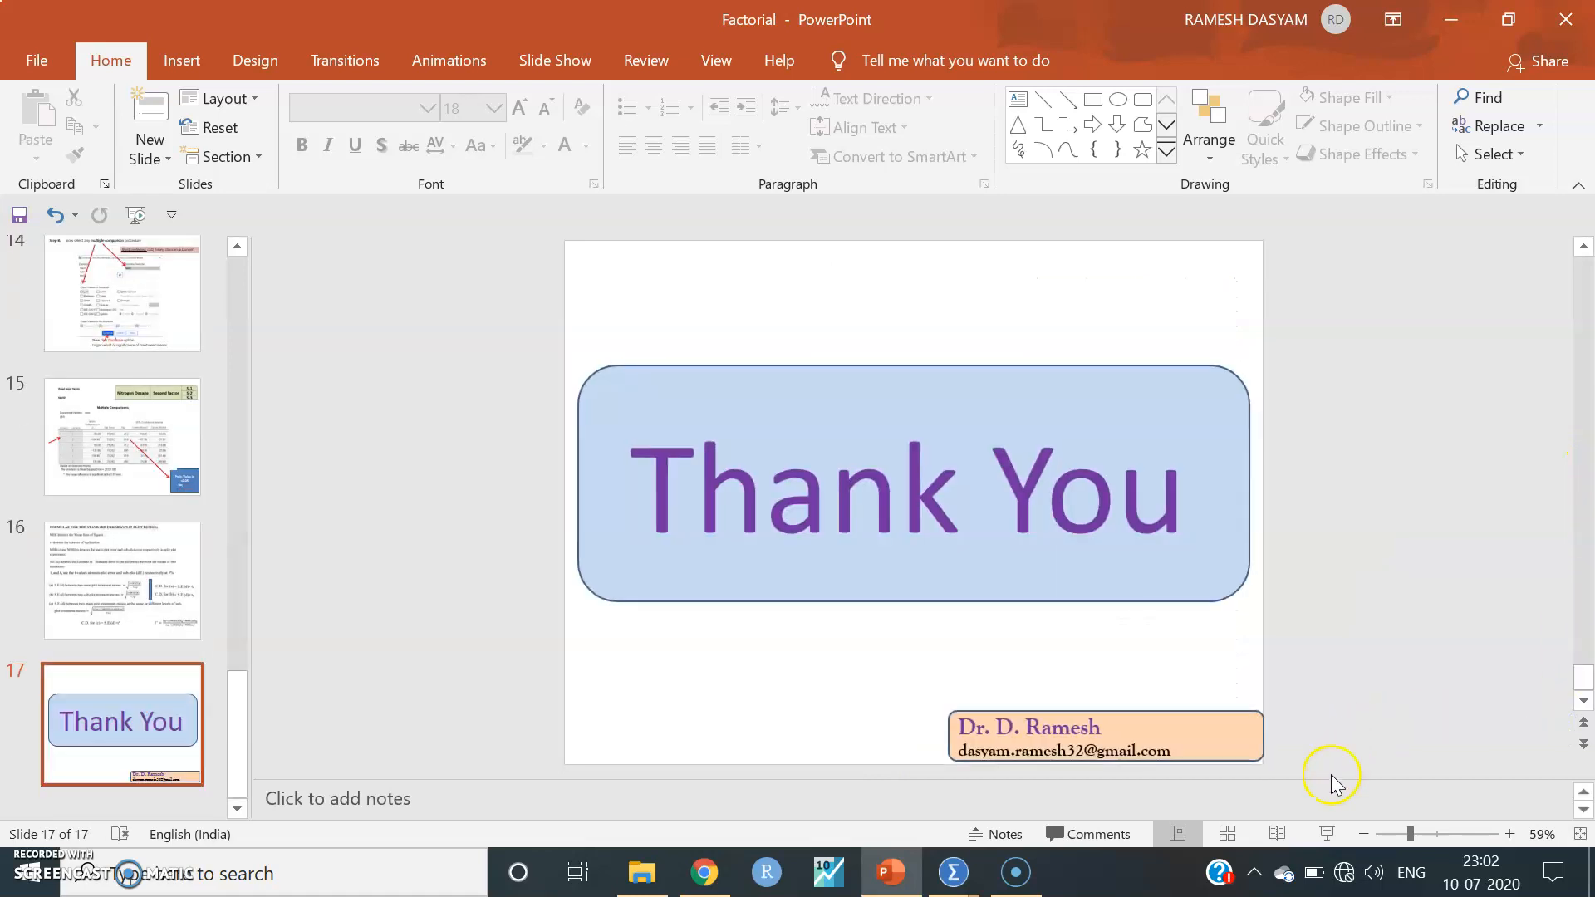
left_click(1327, 833)
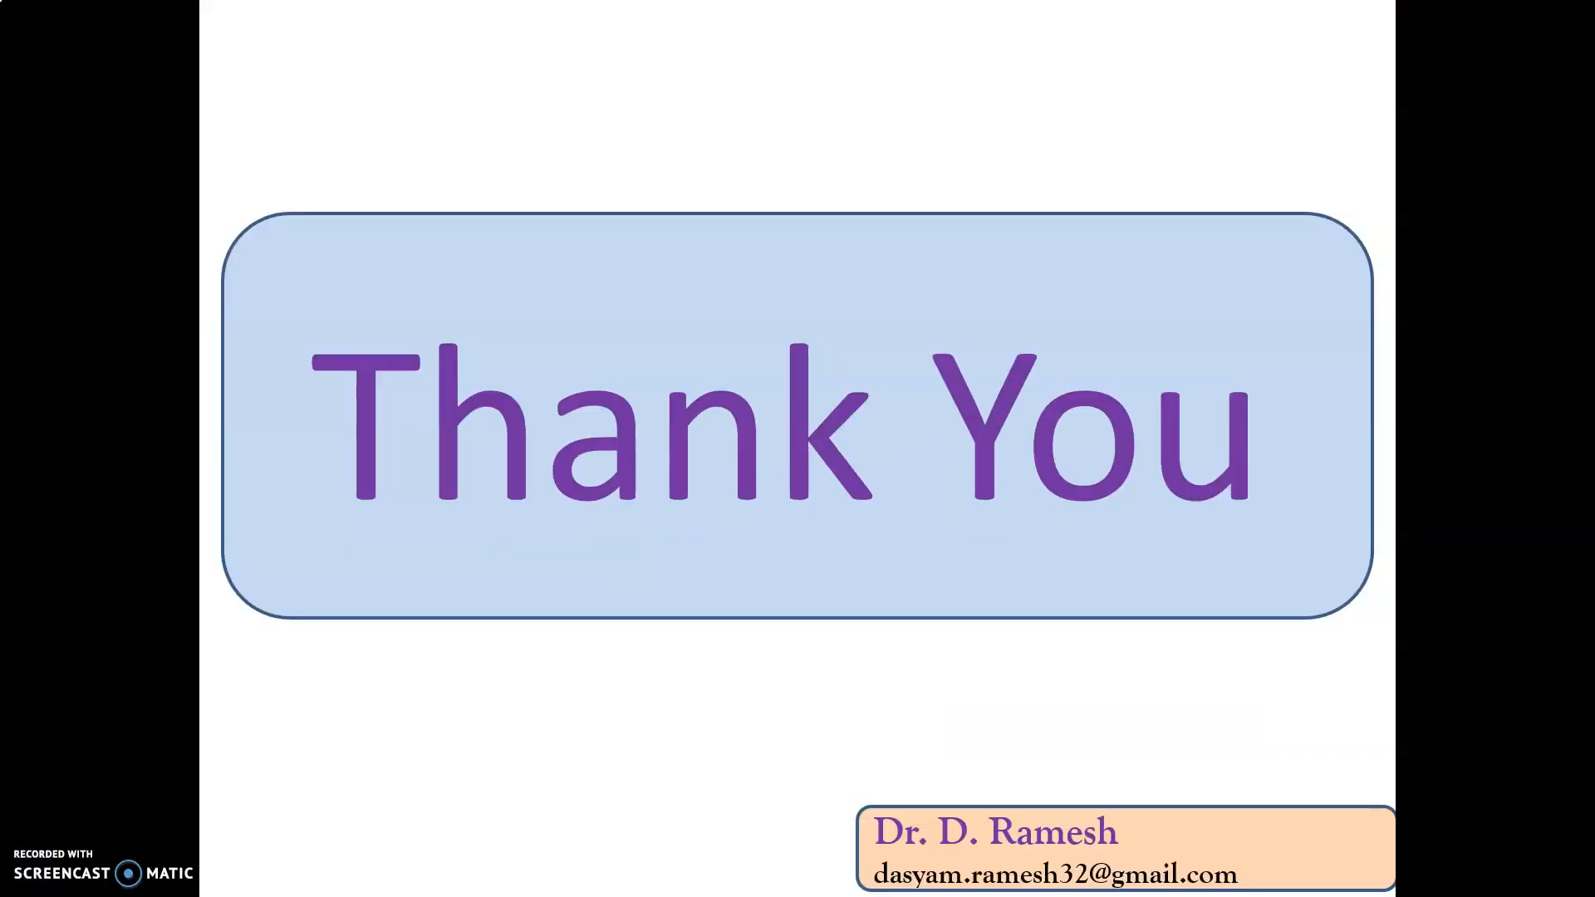